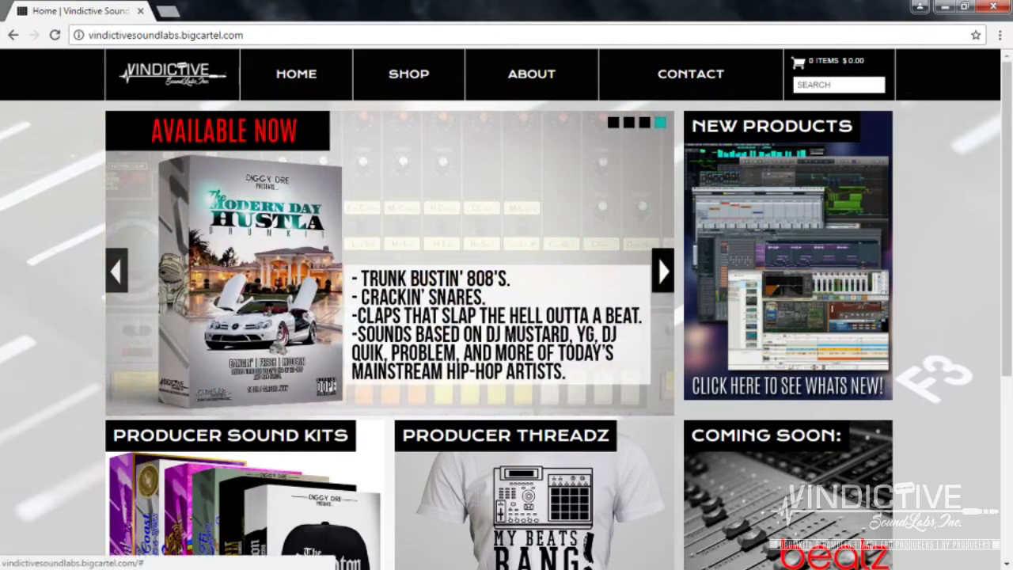
Step: Look over the Vindictive Sound Labs home page, including its featured banners and product categories, and close the browser
click(663, 271)
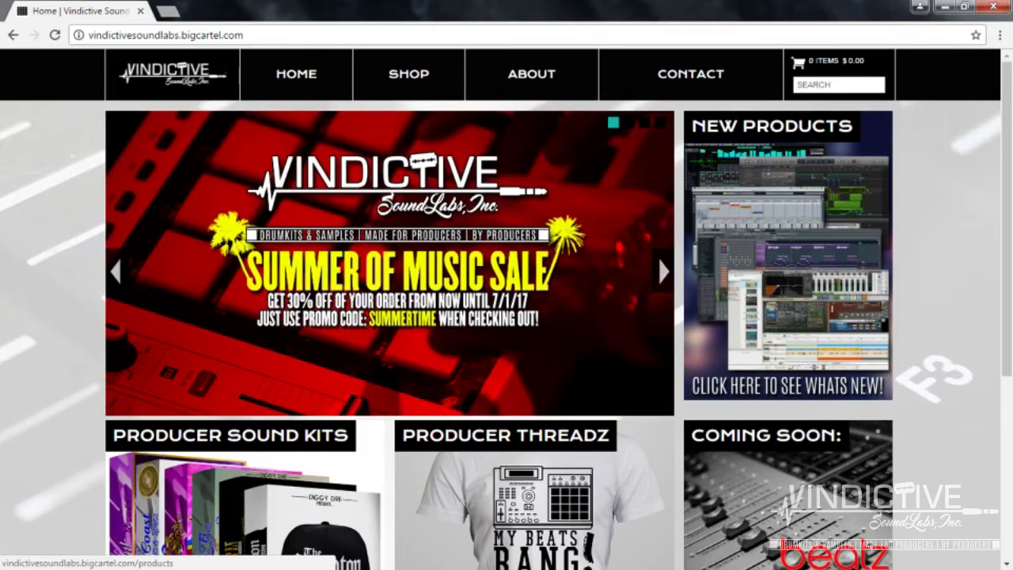
scroll(506, 309, down, 1)
scroll(506, 309, down, 2)
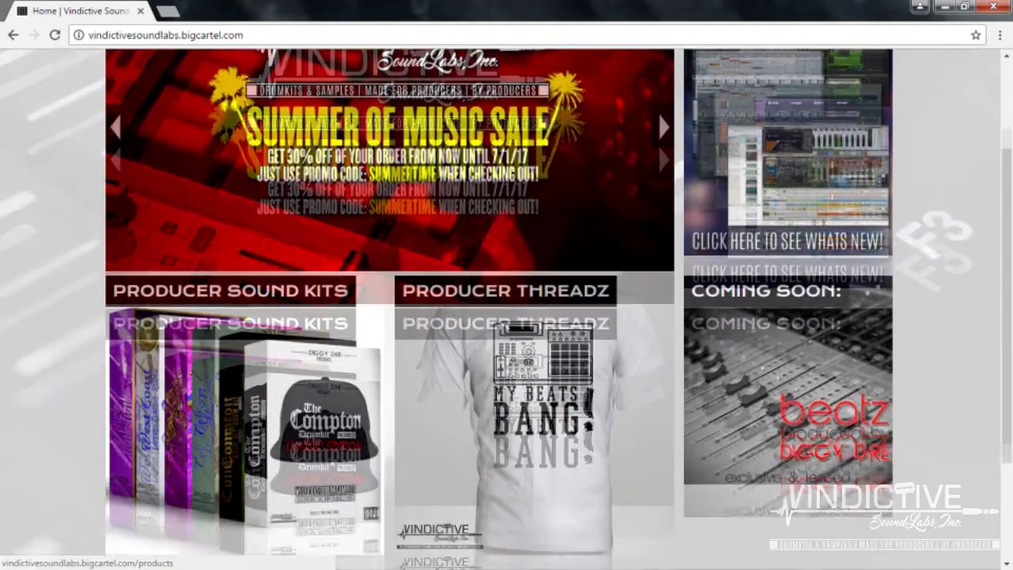
scroll(506, 309, down, 1)
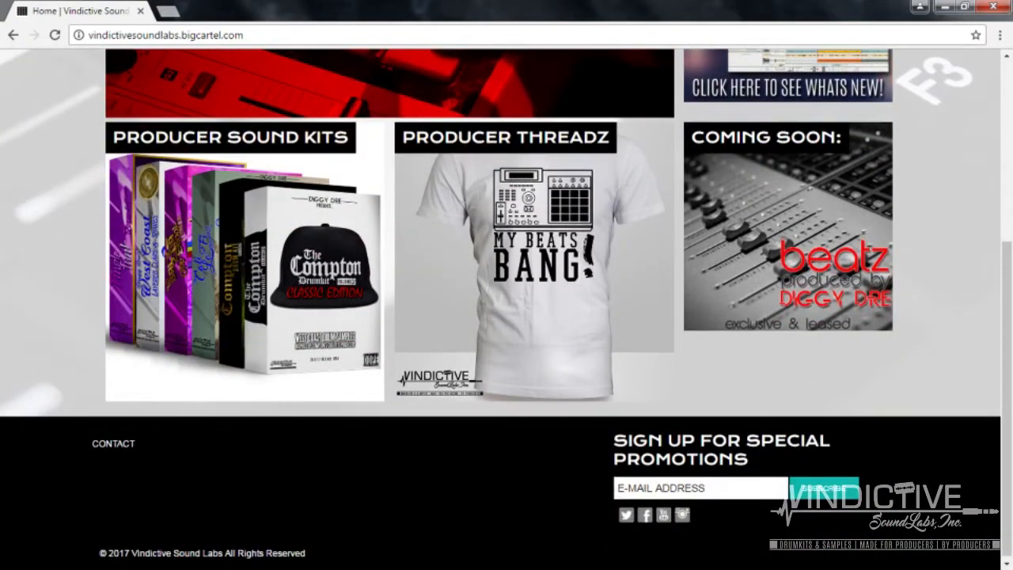
scroll(506, 309, up, 2)
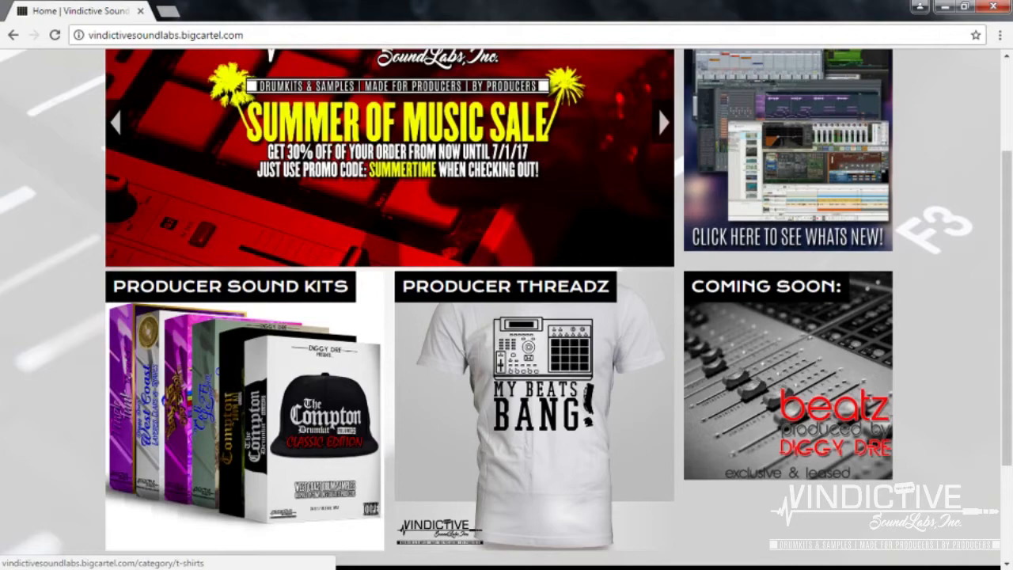
scroll(506, 308, up, 2)
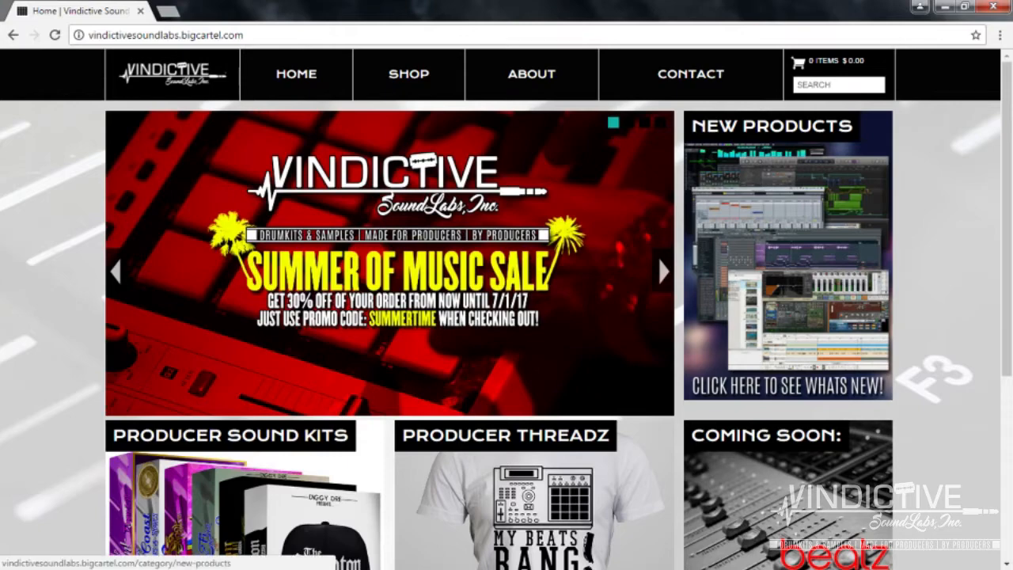
click(993, 7)
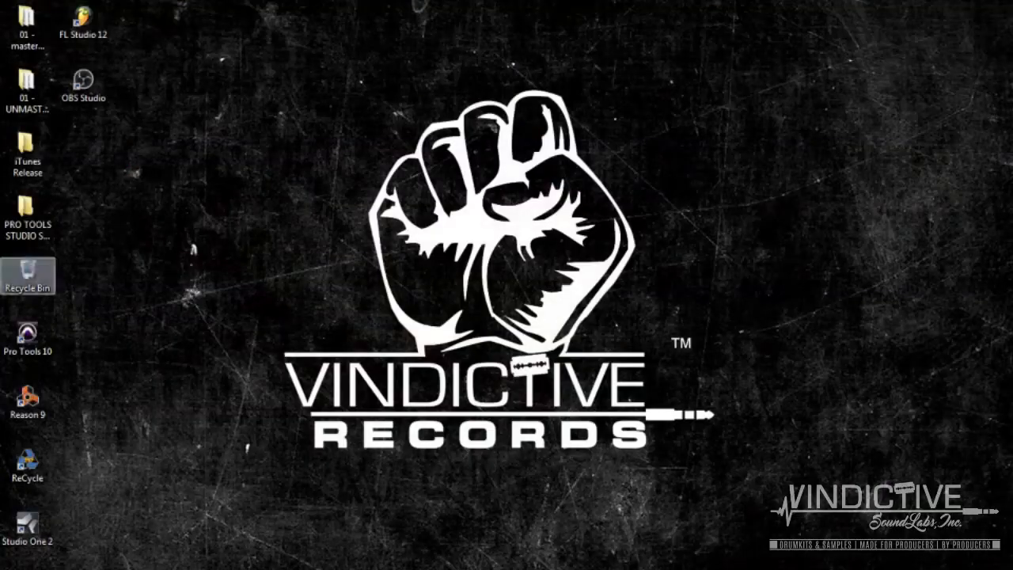
Step: Start Reason 9 with the remembered login and collapse the browser and sequencer so the rack fills the window
double_click(27, 402)
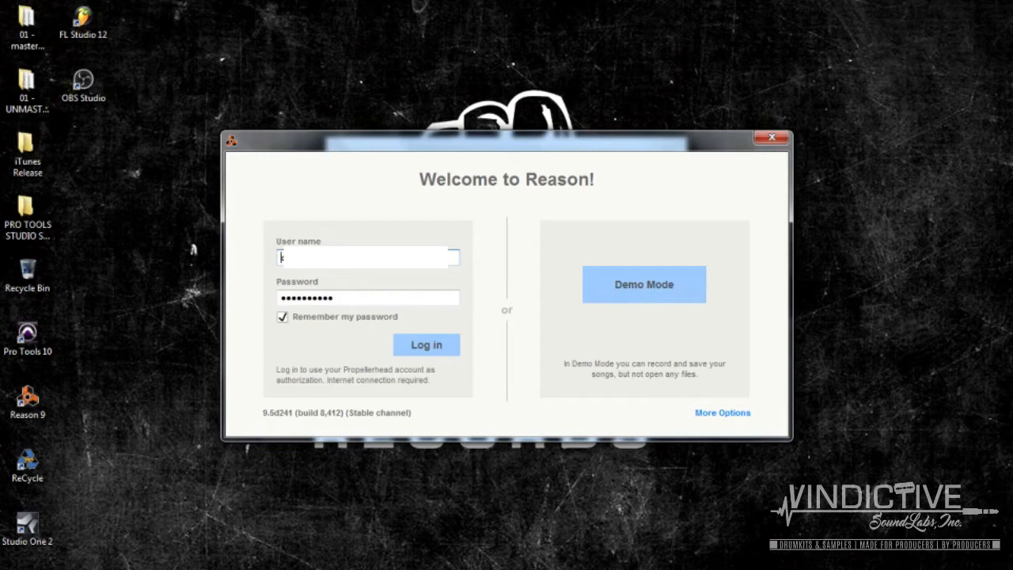
key(Return)
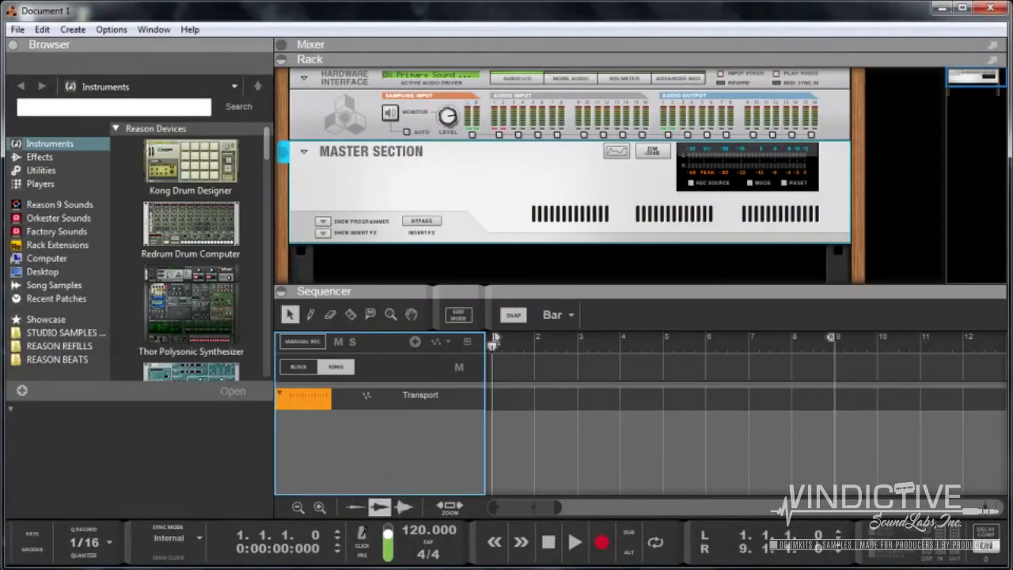
drag(273, 229, 21, 230)
drag(506, 291, 507, 511)
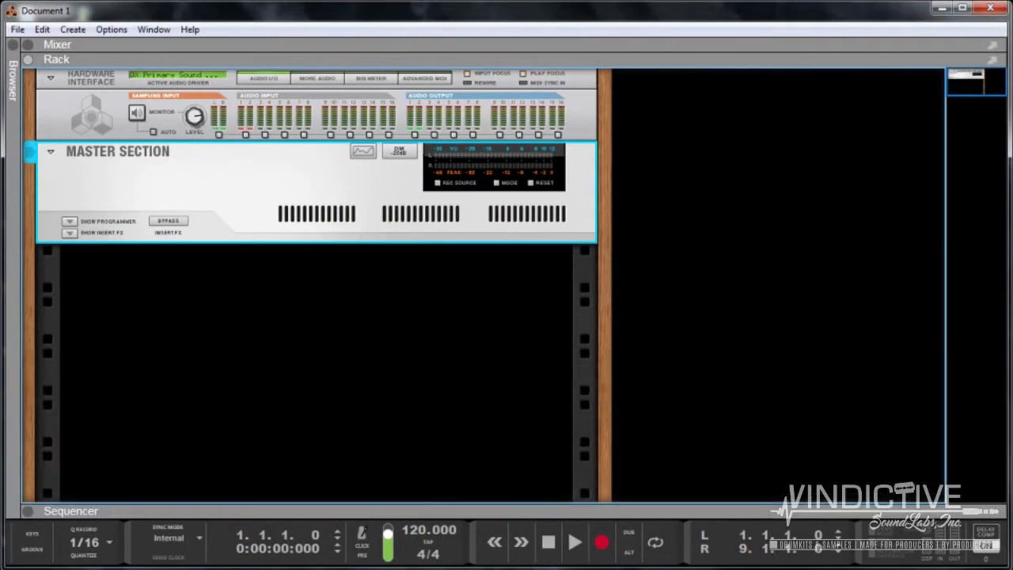
right_click(261, 314)
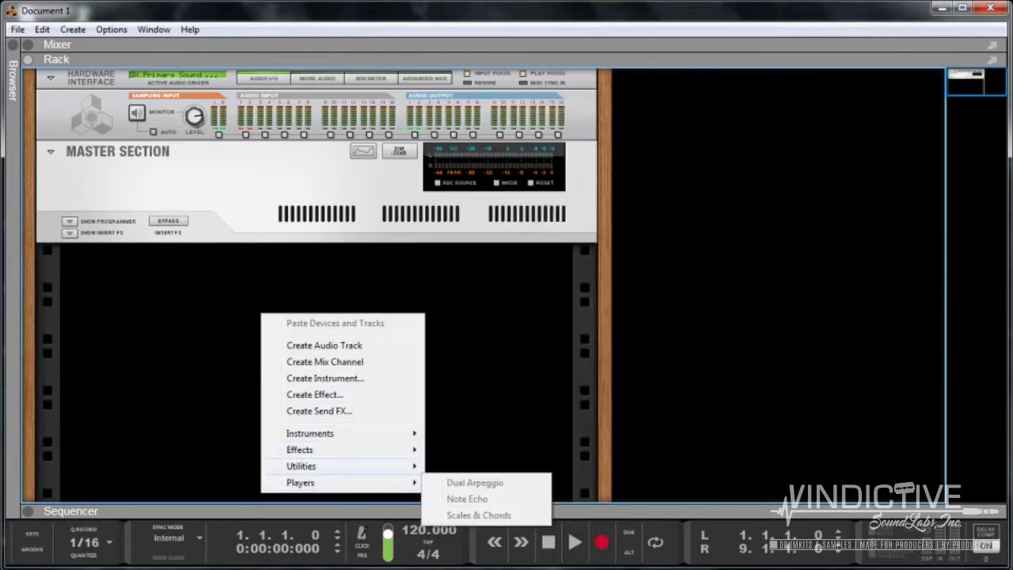
mouse_move(332, 466)
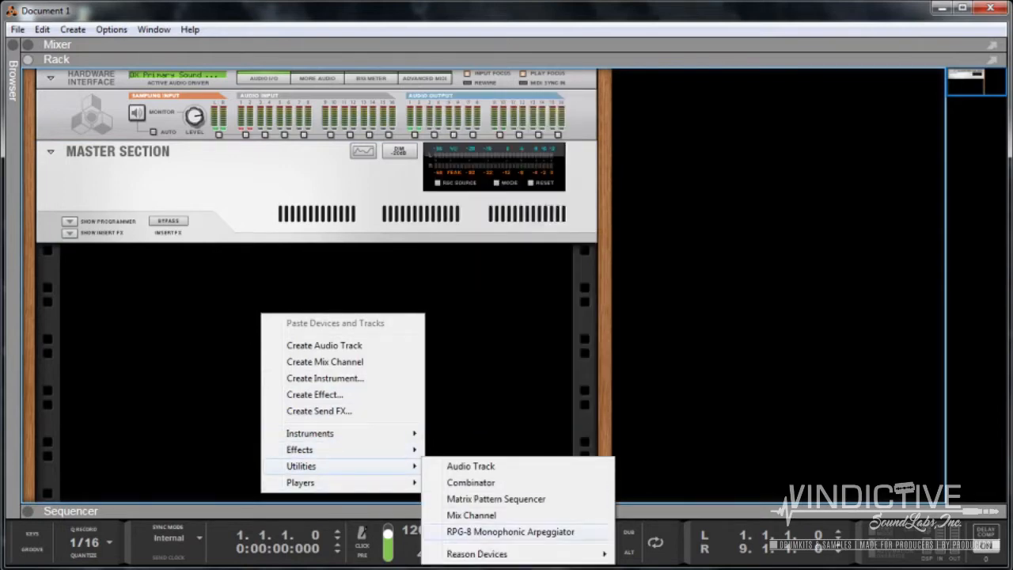
mouse_move(490, 553)
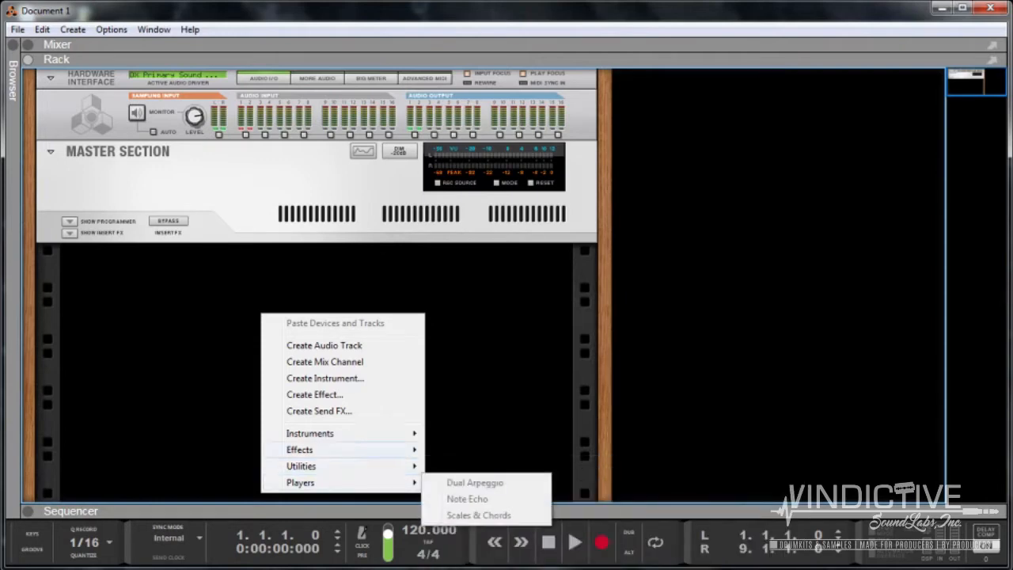
click(229, 325)
Step: Add the Lounge Lizard EP-4 instrument from Applied Acoustics Systems to the empty rack and close its plugin window
right_click(230, 318)
mouse_move(317, 438)
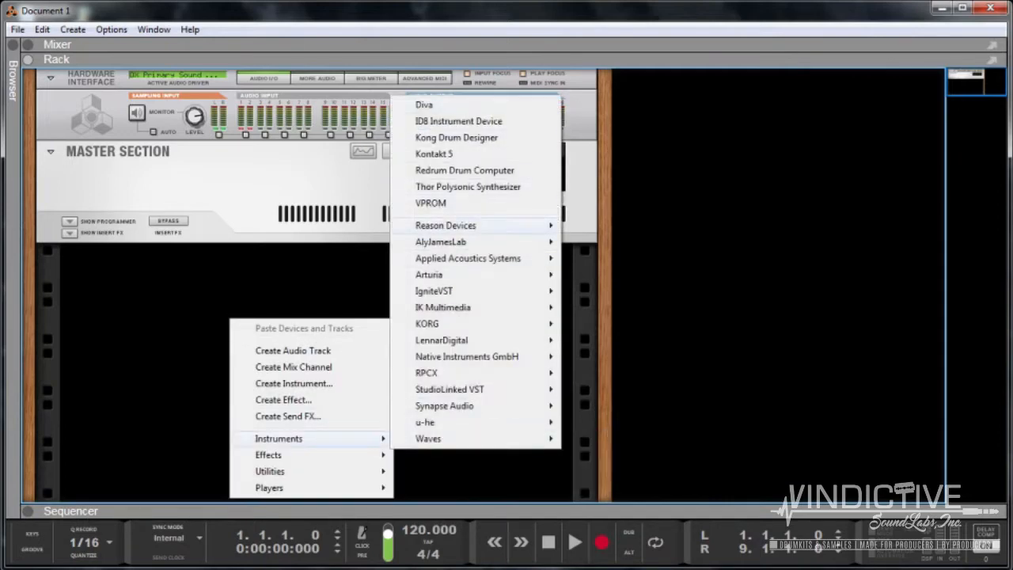
mouse_move(443, 242)
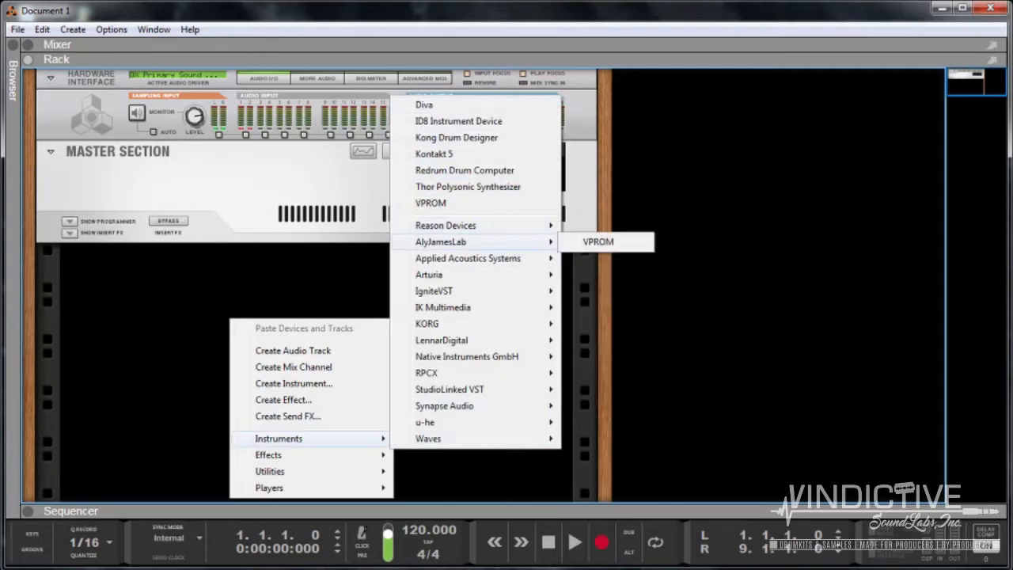
mouse_move(467, 258)
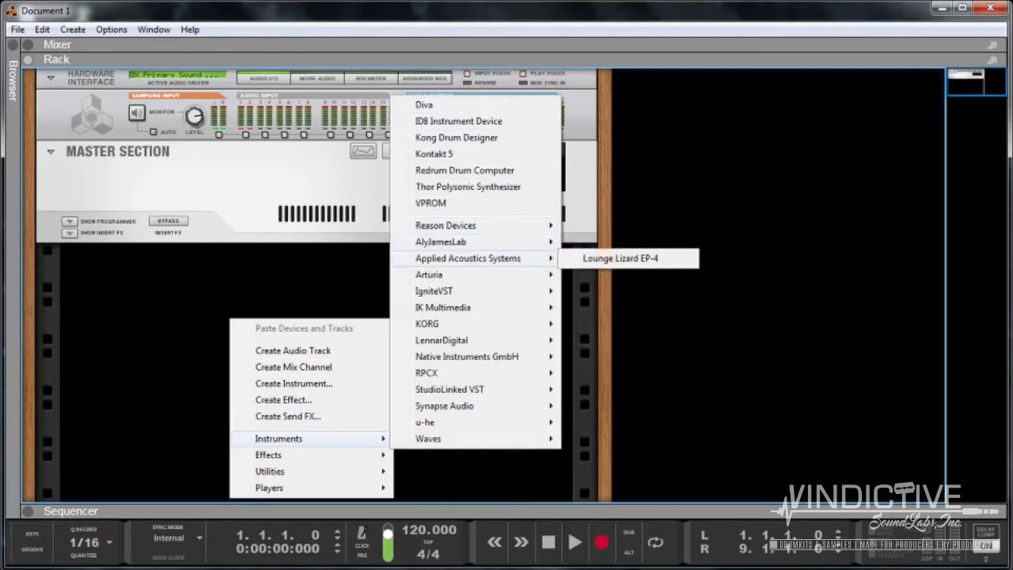
click(620, 258)
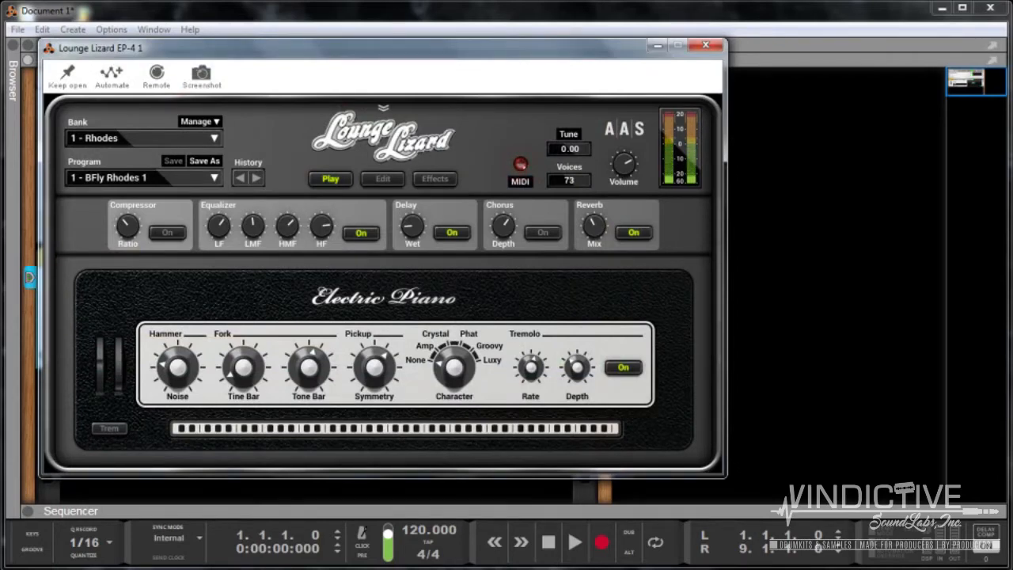
key(alt+F4)
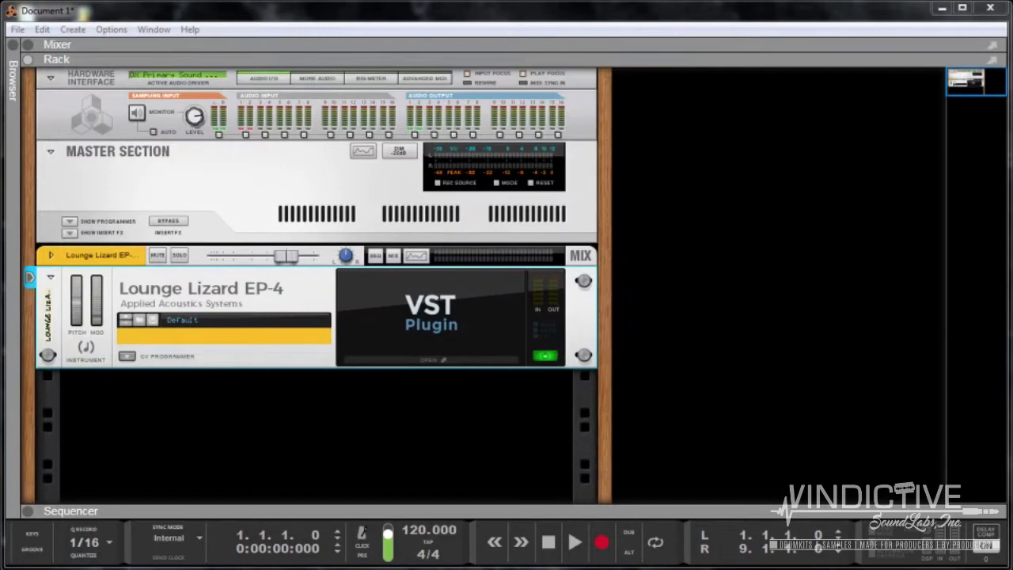
Step: Add the Heatup2 64BIT instrument from IgniteVST to the rack
right_click(239, 238)
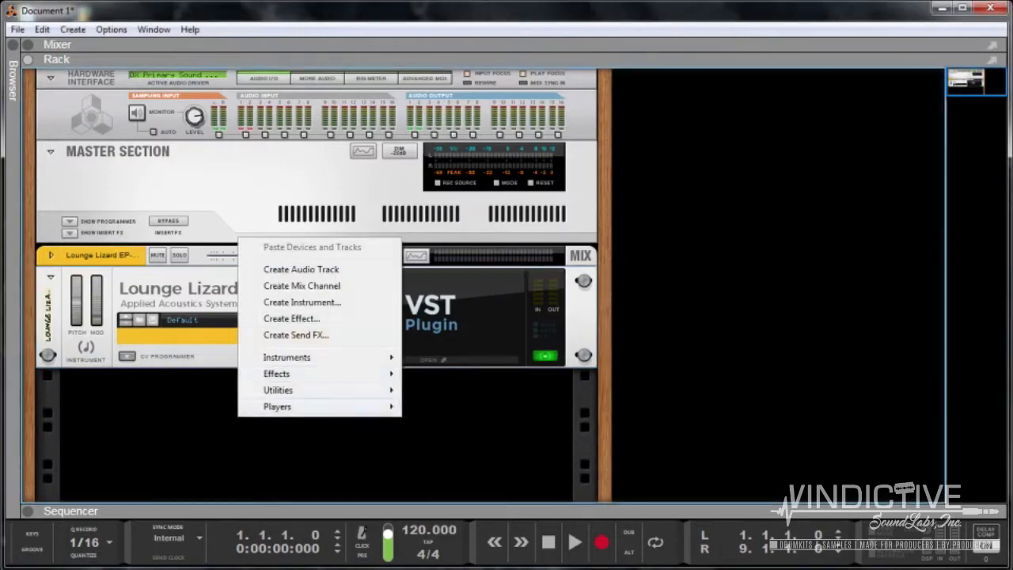
mouse_move(301, 357)
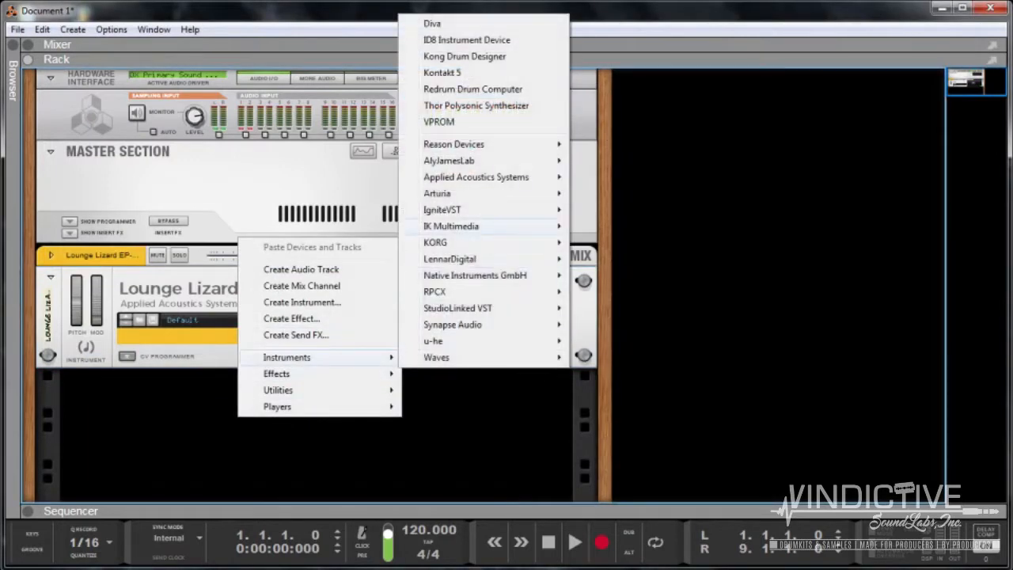
mouse_move(475, 161)
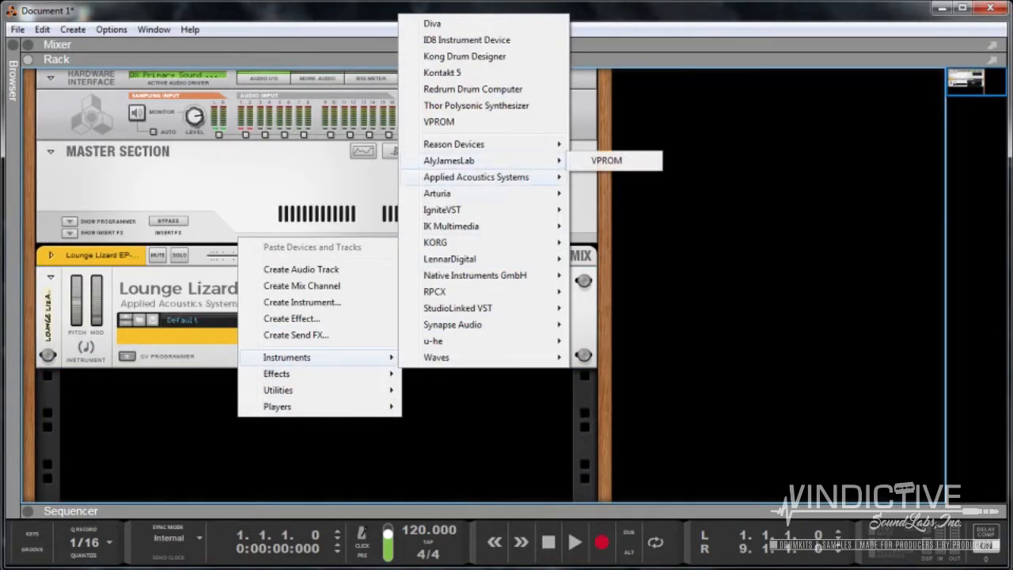
mouse_move(475, 193)
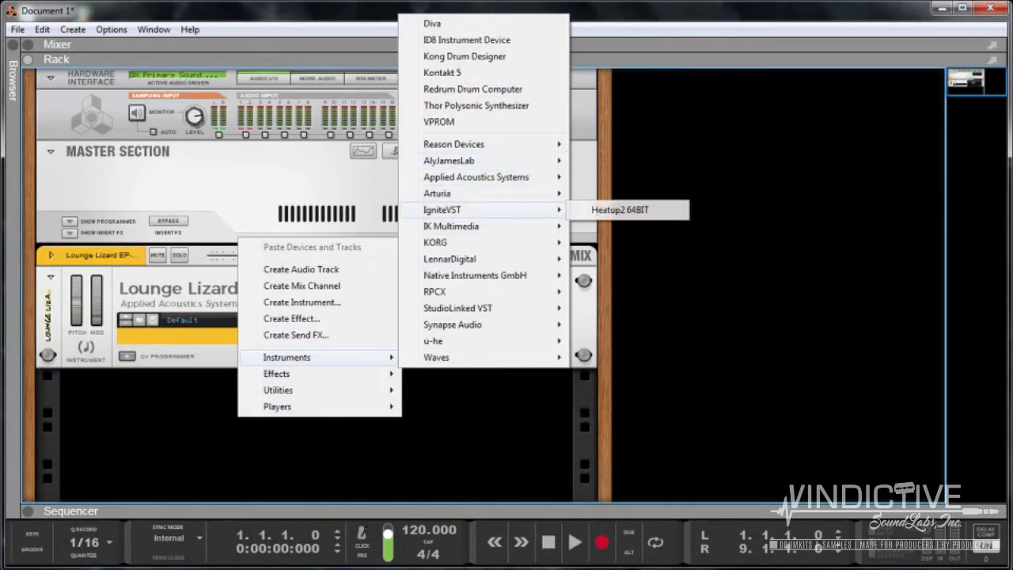
click(620, 210)
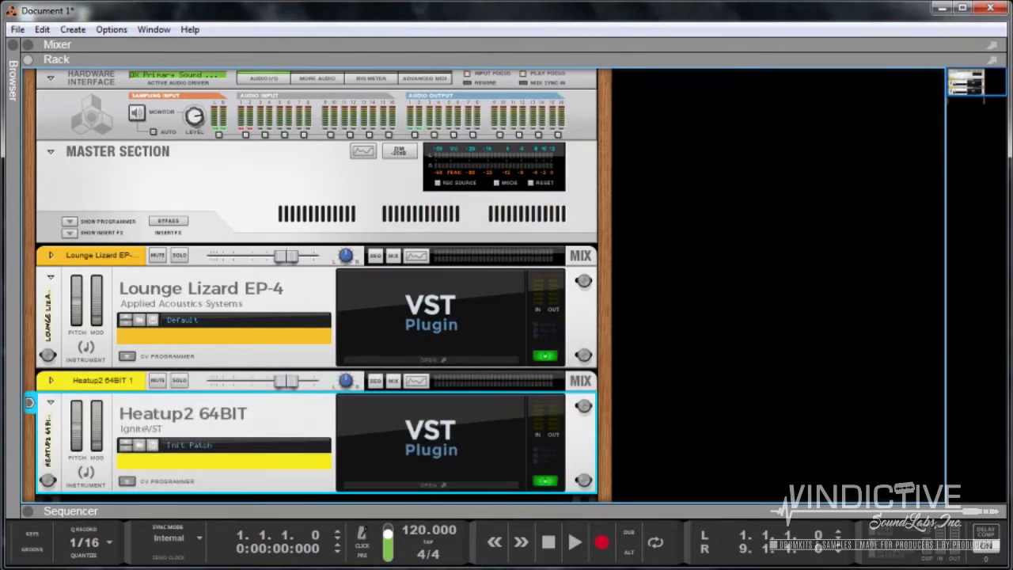
Step: Load the MAYBACH 808 preset from the Bass type in the Heatup2 plugin and close its window
click(437, 485)
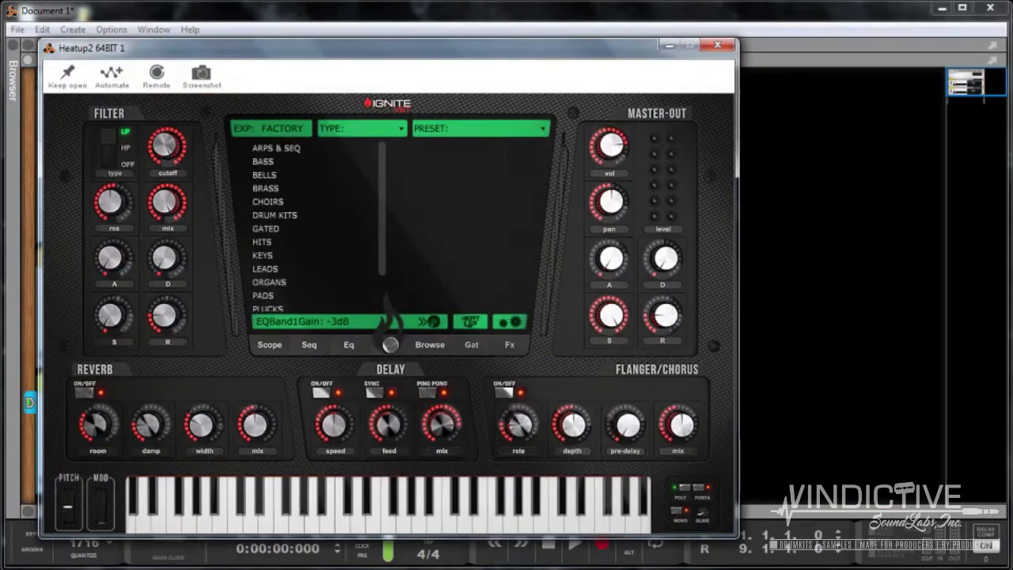
click(263, 161)
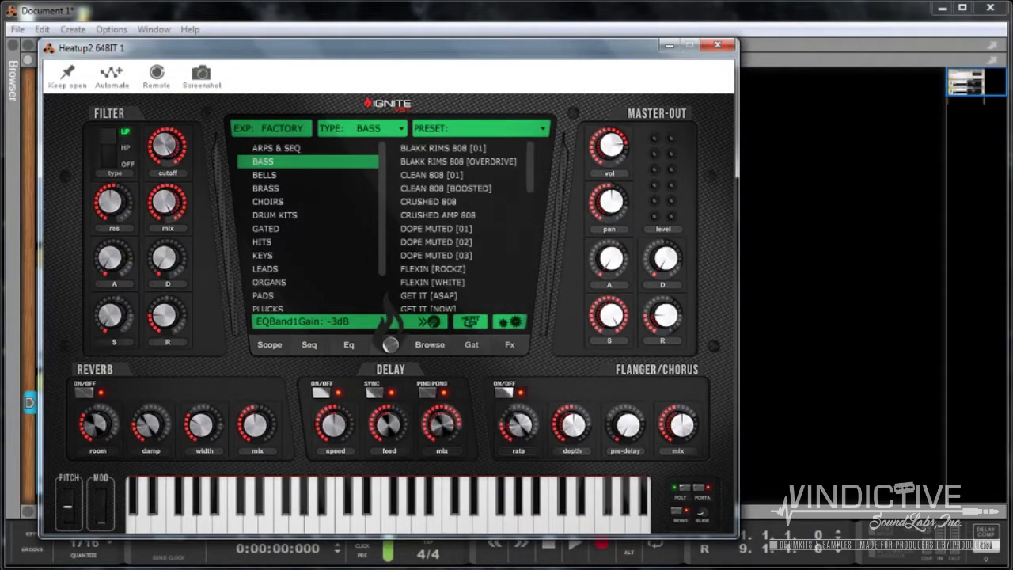
scroll(459, 229, down, 6)
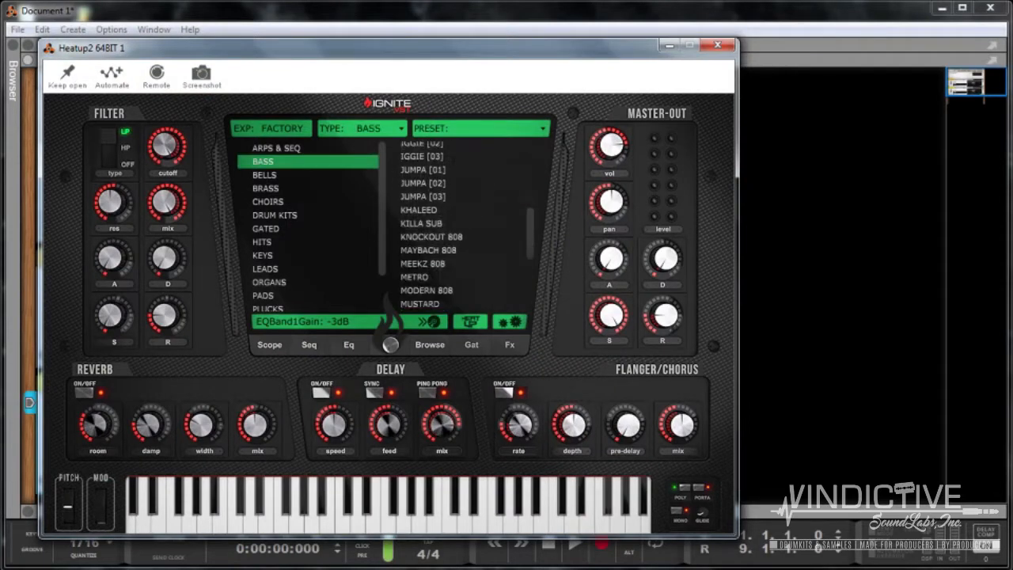
scroll(459, 229, up, 3)
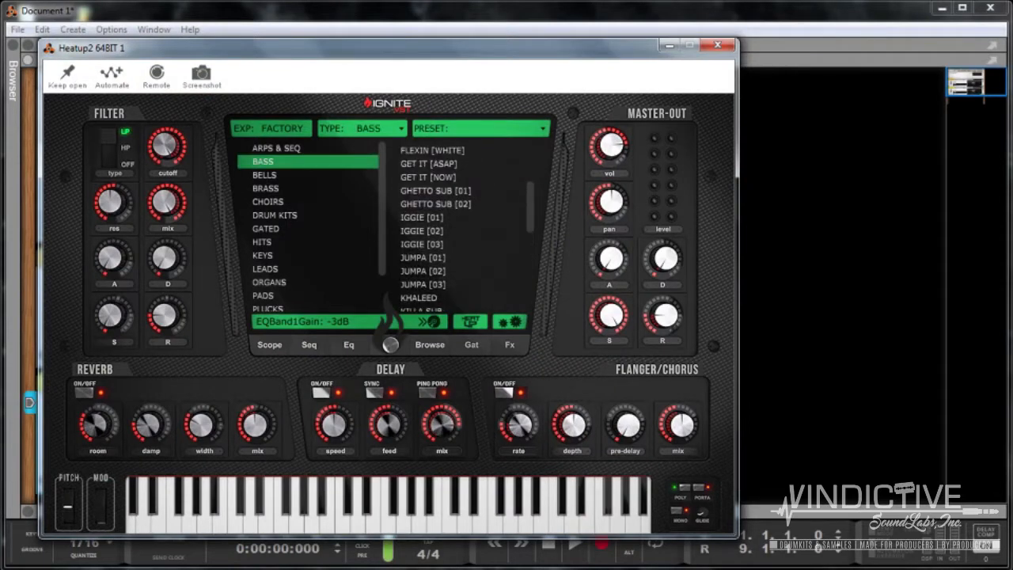
scroll(459, 229, down, 2)
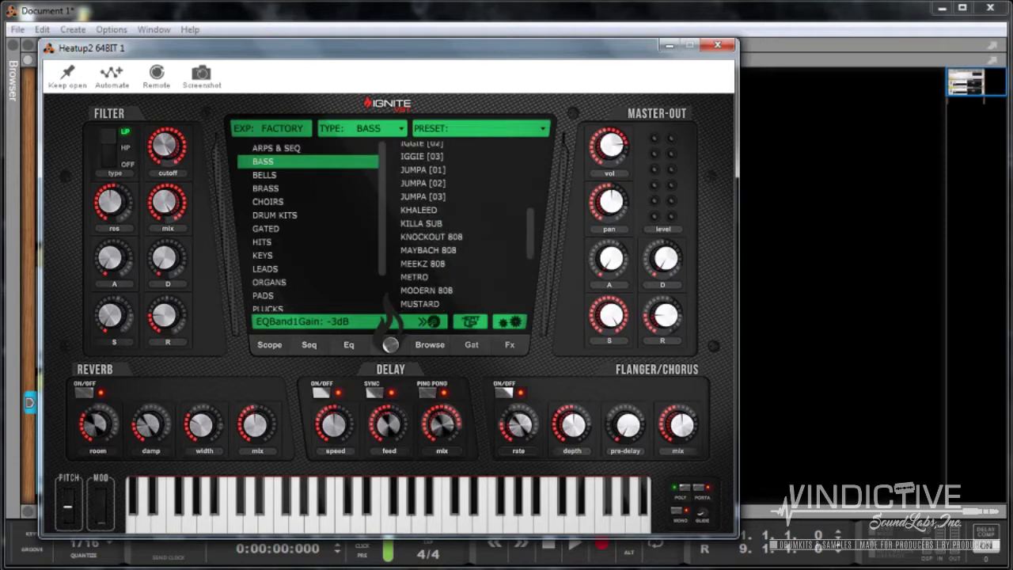
click(428, 250)
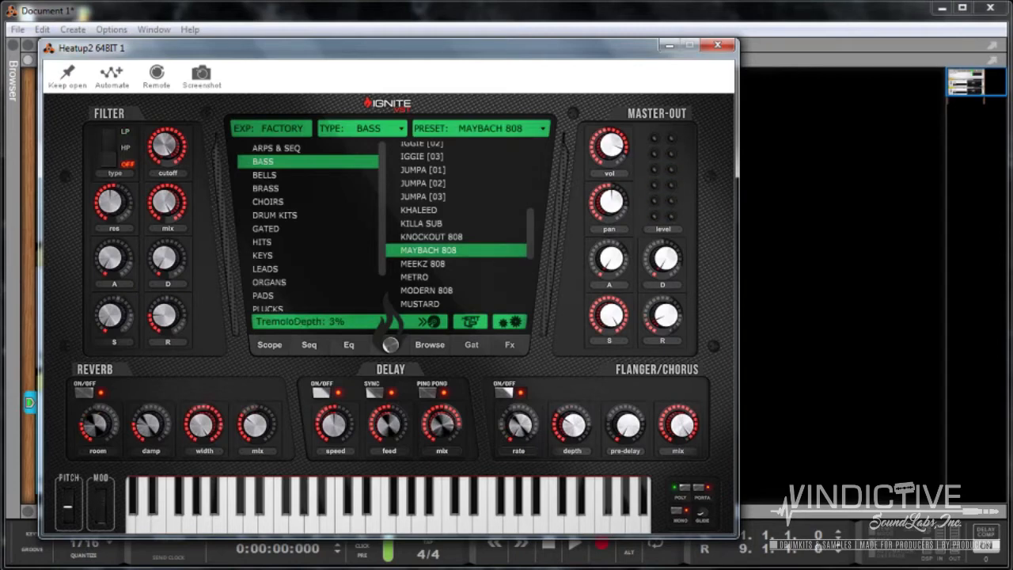
click(716, 45)
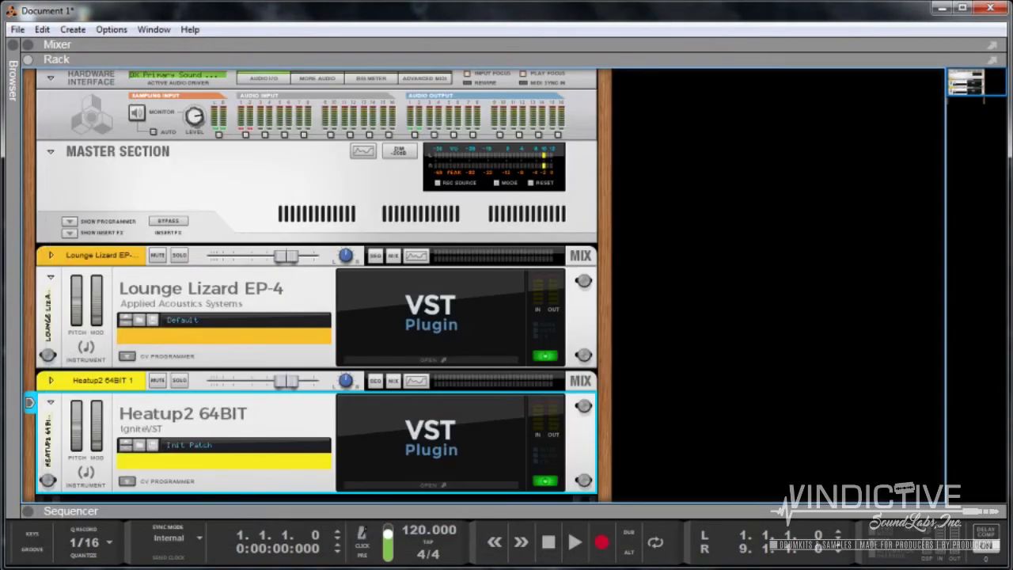
Step: Add the MODO BASS instrument from IK Multimedia to the rack and close its plugin window
scroll(317, 285, down, 3)
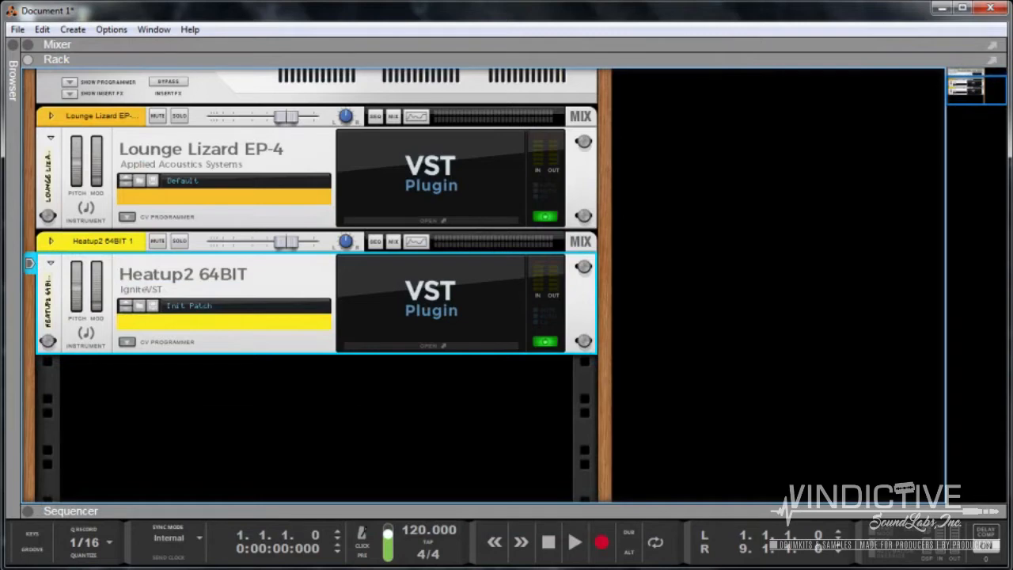
right_click(196, 225)
mouse_move(261, 342)
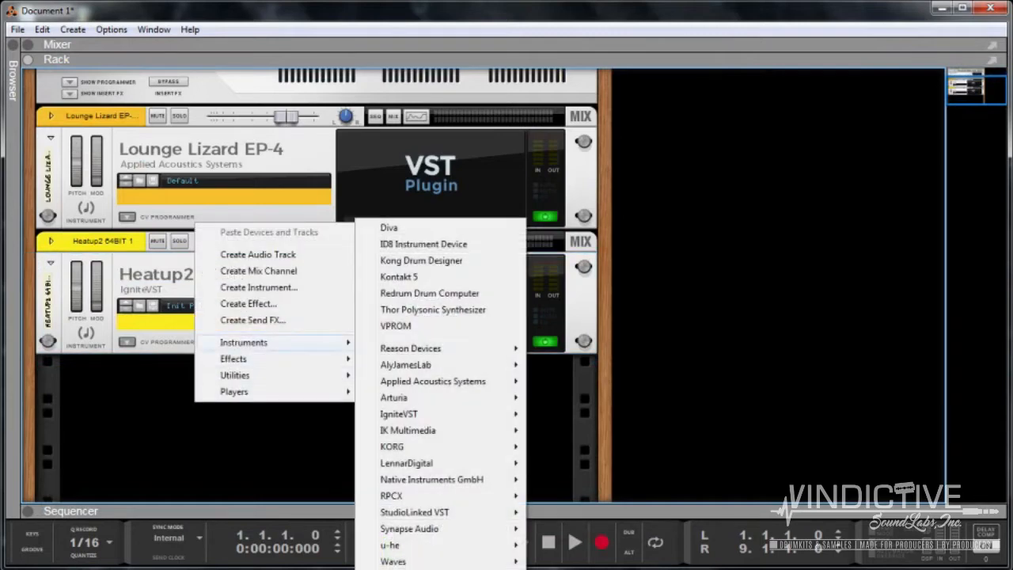
mouse_move(411, 397)
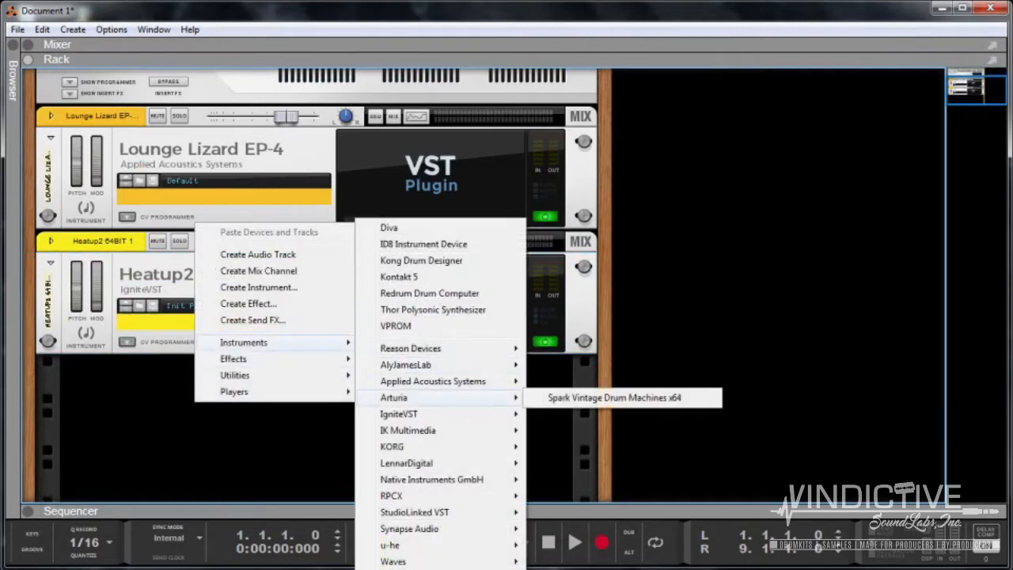
mouse_move(399, 413)
mouse_move(408, 429)
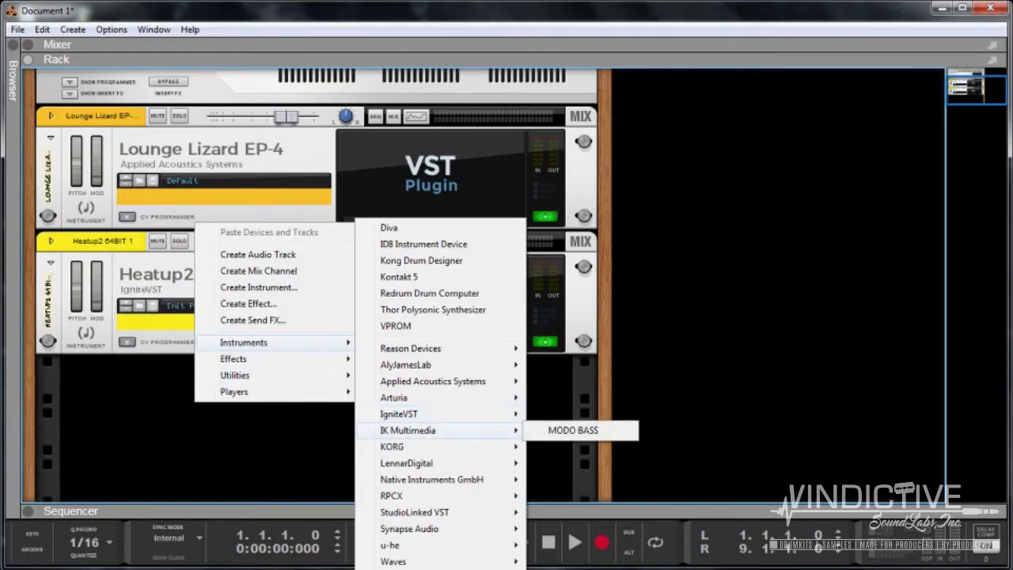
click(573, 430)
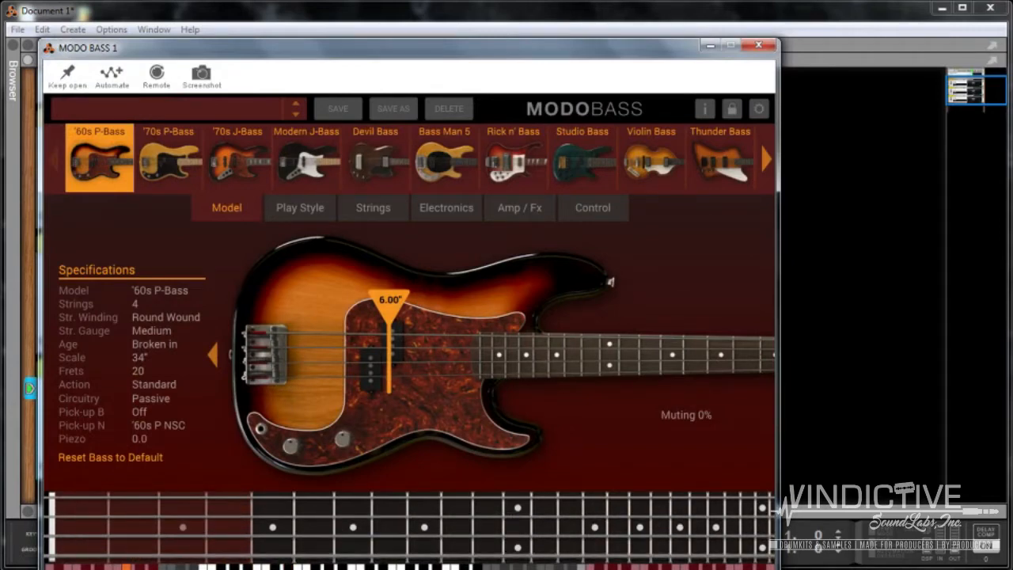
click(758, 45)
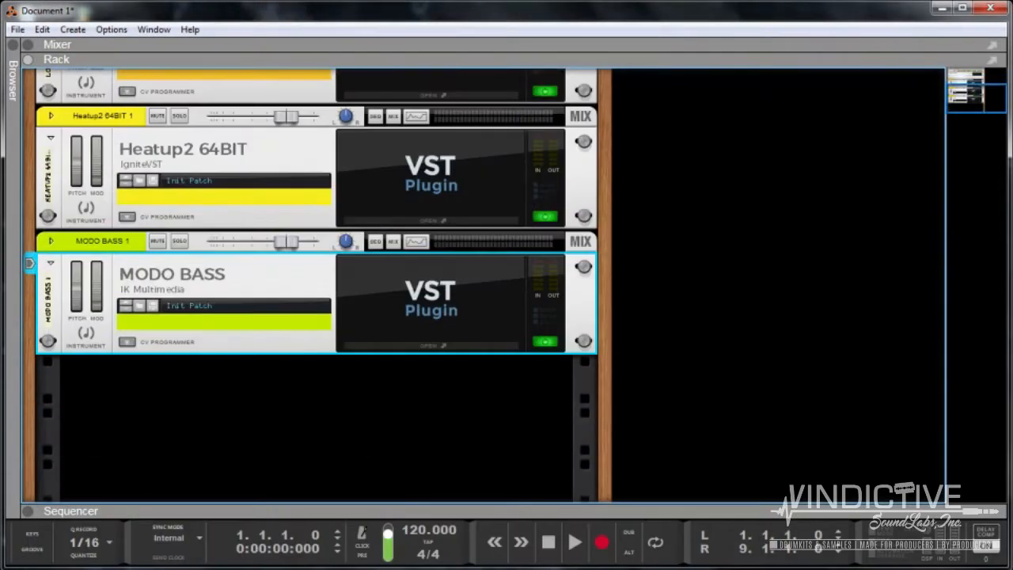
Step: Add the MonoPoly instrument from KORG to the rack and close its plugin window
right_click(263, 399)
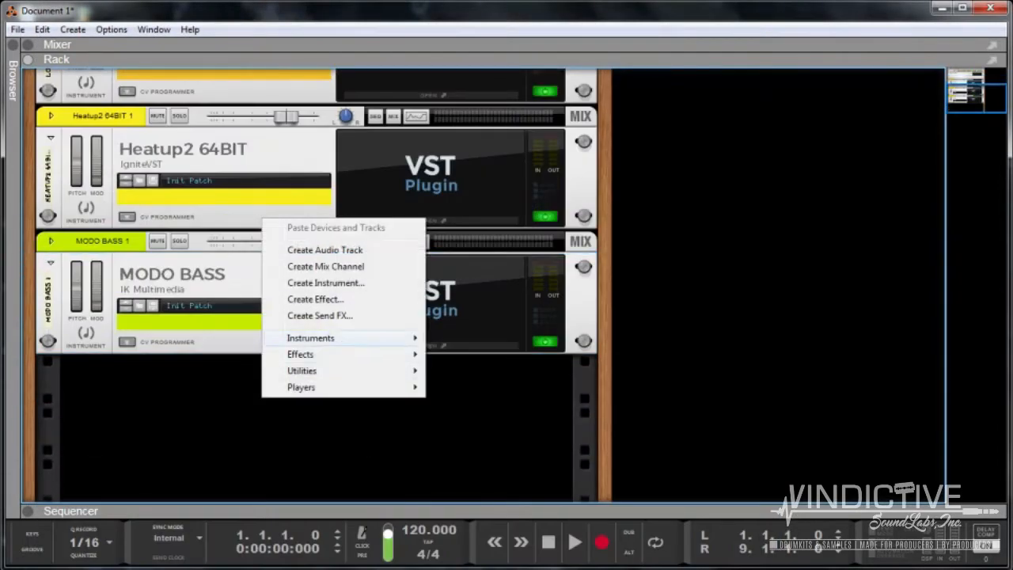
mouse_move(310, 338)
mouse_move(474, 446)
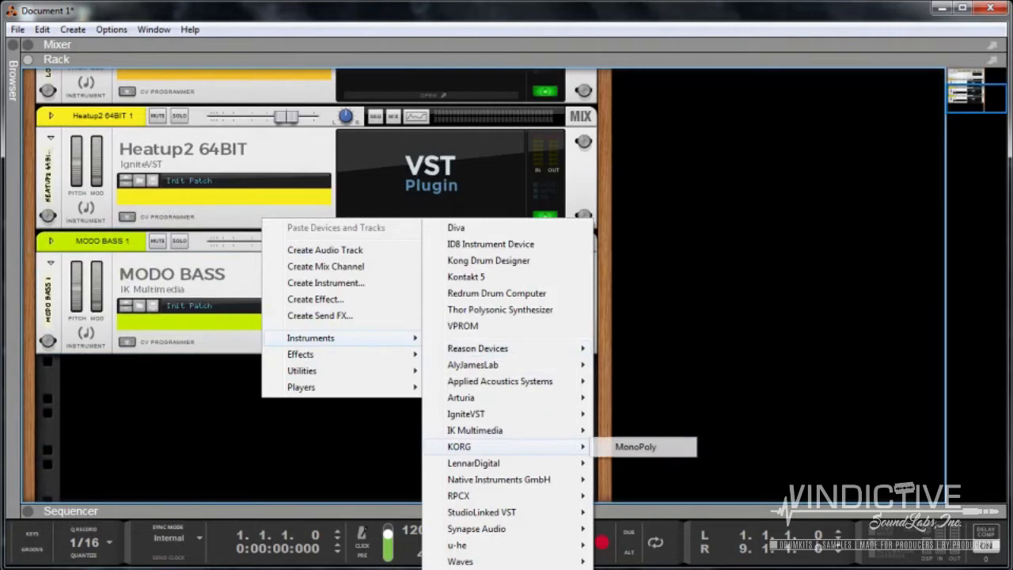
click(635, 447)
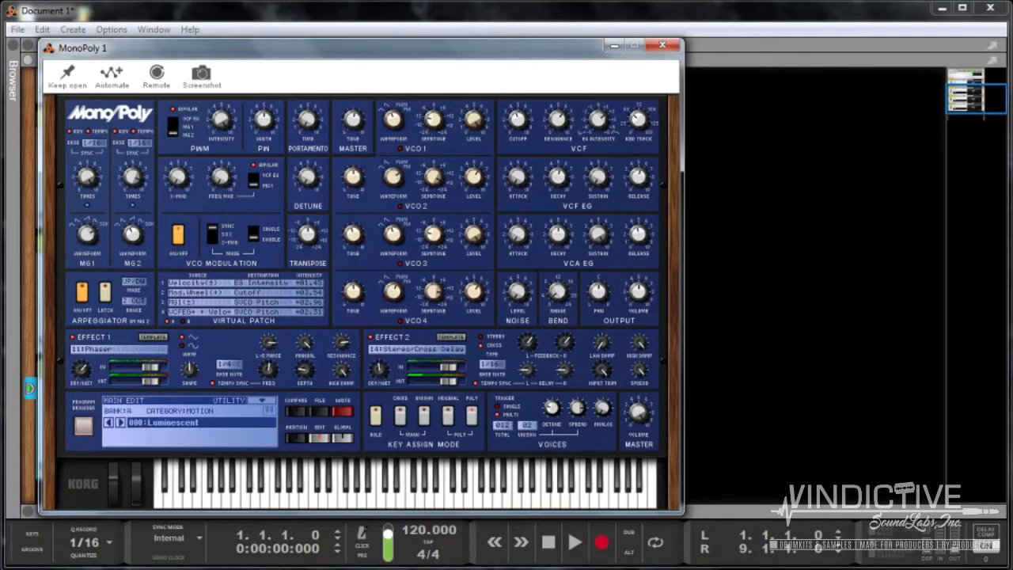
click(663, 46)
Step: Add the Kontakt 5 instrument from Native Instruments GmbH below MonoPoly in the rack
scroll(348, 317, down, 2)
right_click(221, 434)
mouse_move(269, 375)
mouse_move(457, 293)
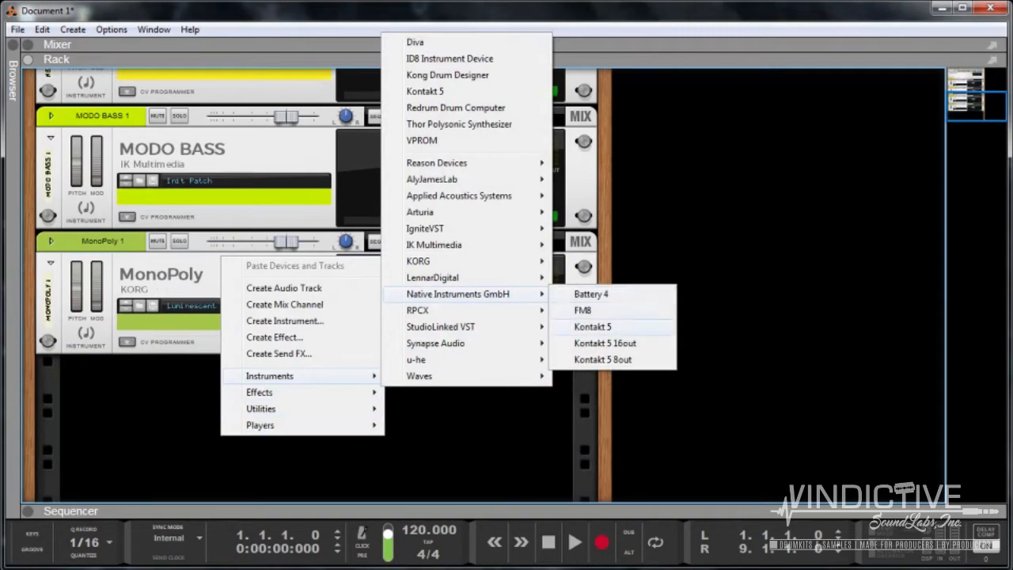
click(593, 326)
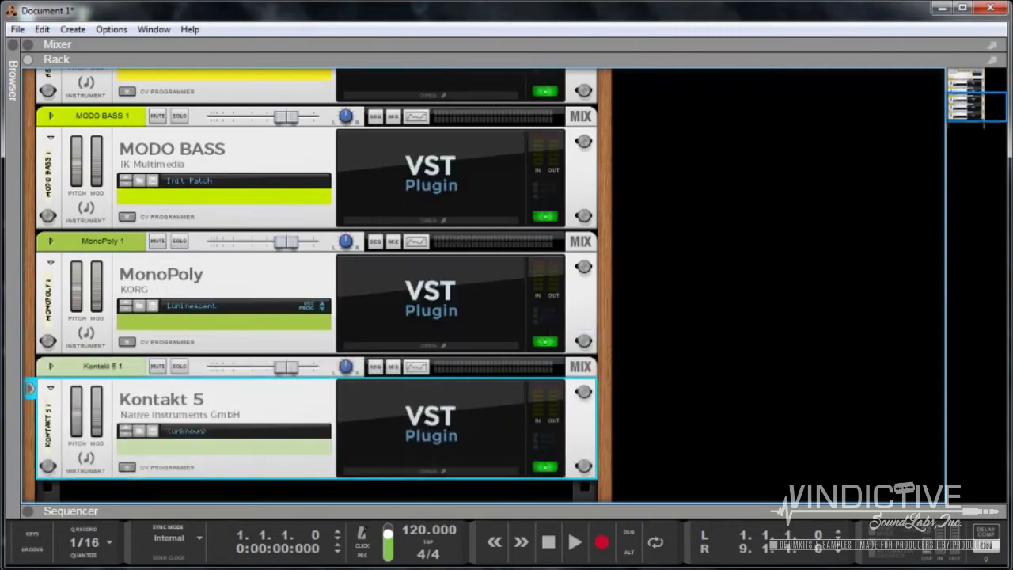
Step: Load 3 Claps & Snaps - Electronic.nki from the Smack library in Kontakt 5 and close its window
scroll(133, 342, down, 5)
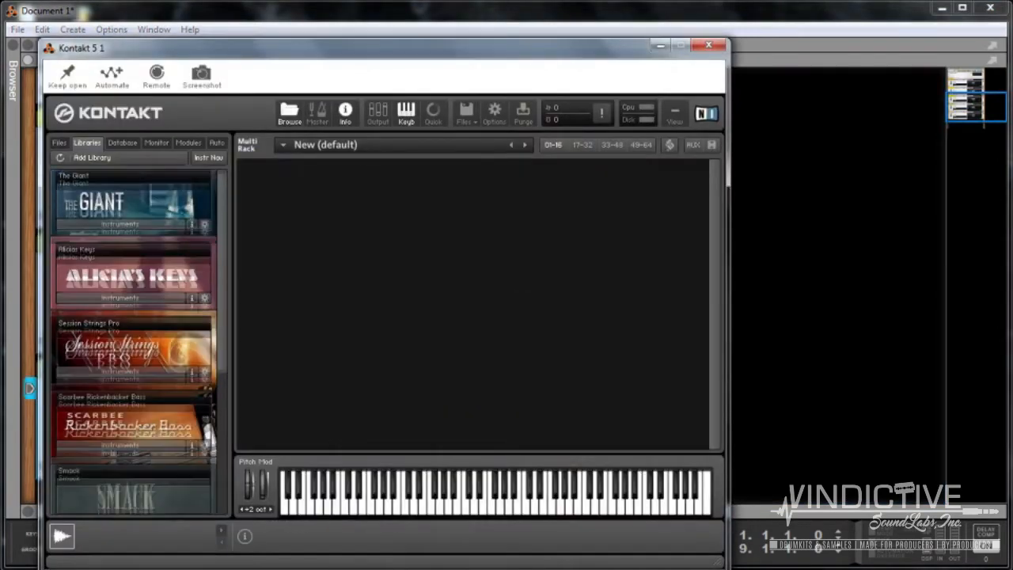
scroll(133, 342, down, 4)
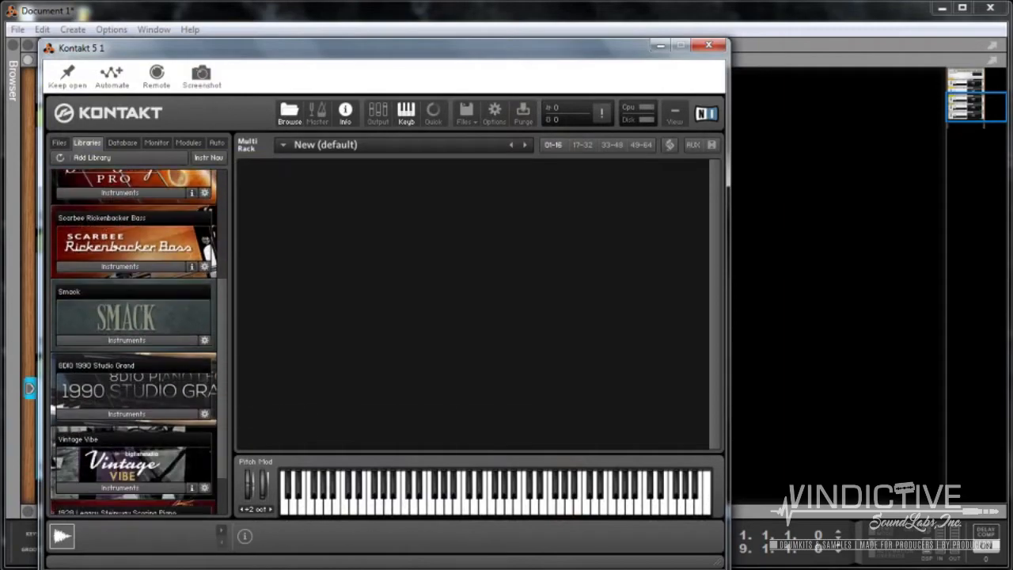
scroll(133, 342, up, 2)
scroll(133, 342, up, 1)
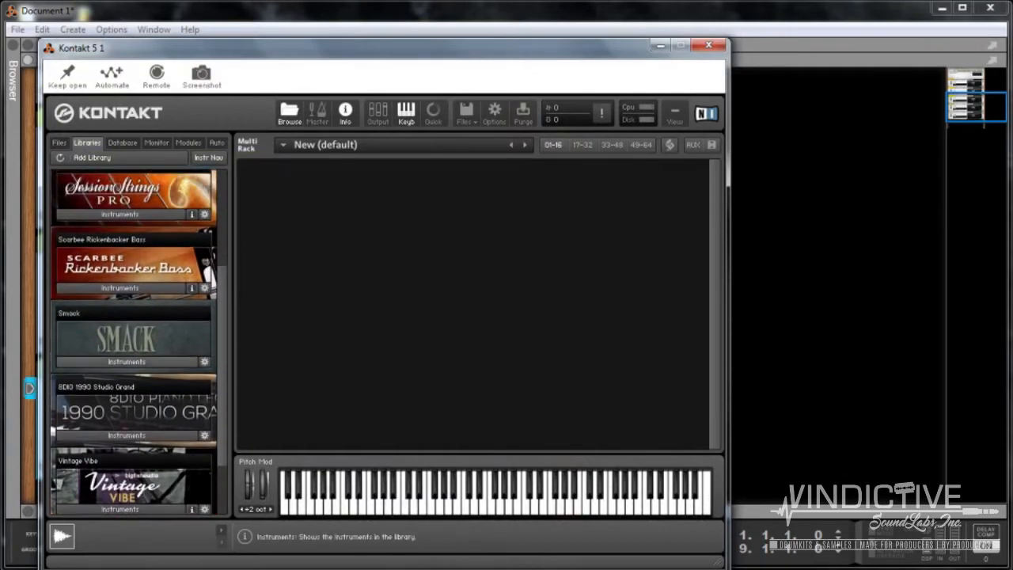
scroll(133, 342, up, 1)
click(126, 384)
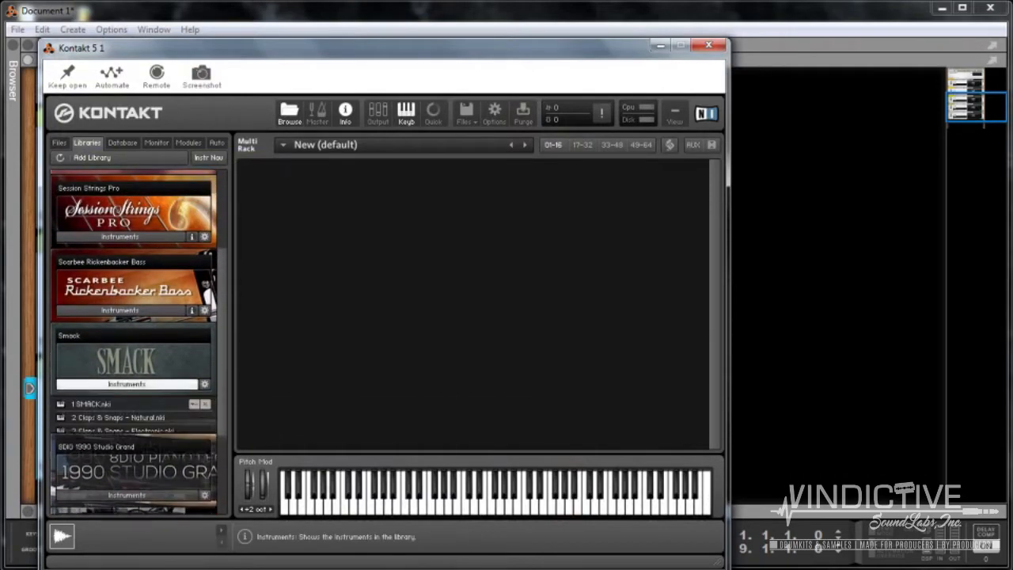
double_click(123, 431)
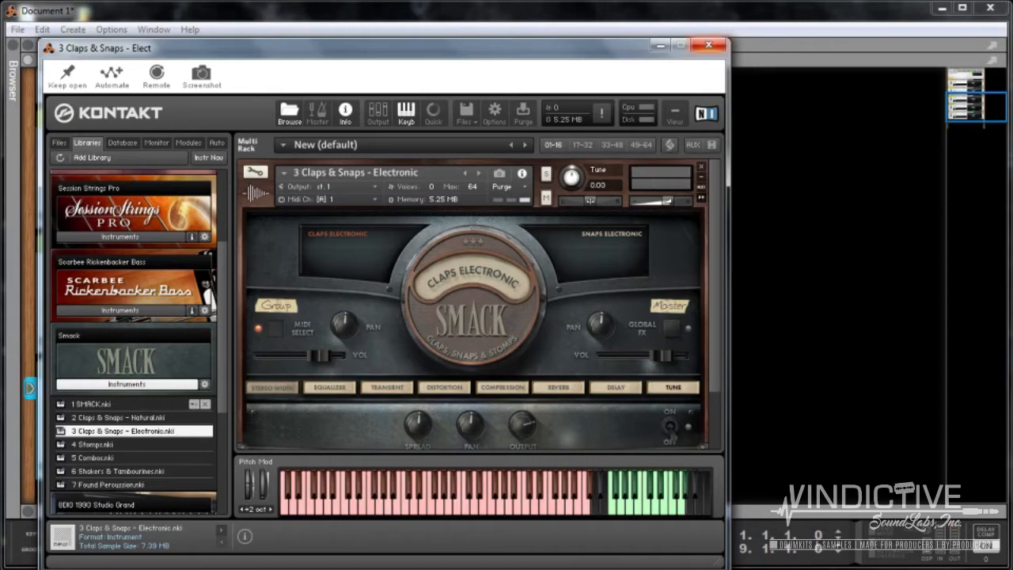
click(708, 45)
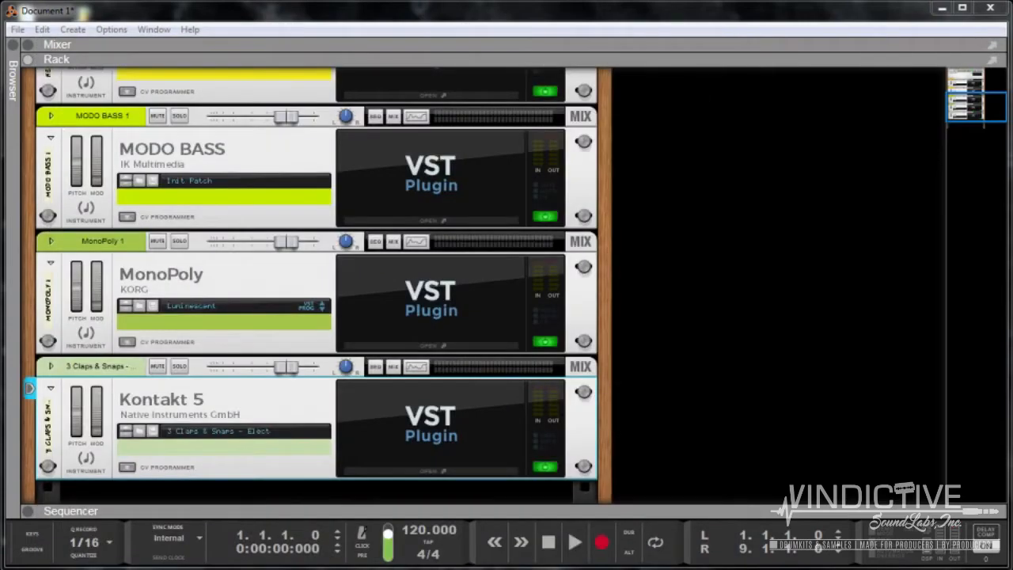
Step: Add the Diva instrument from u-he to the rack
right_click(288, 312)
mouse_move(372, 433)
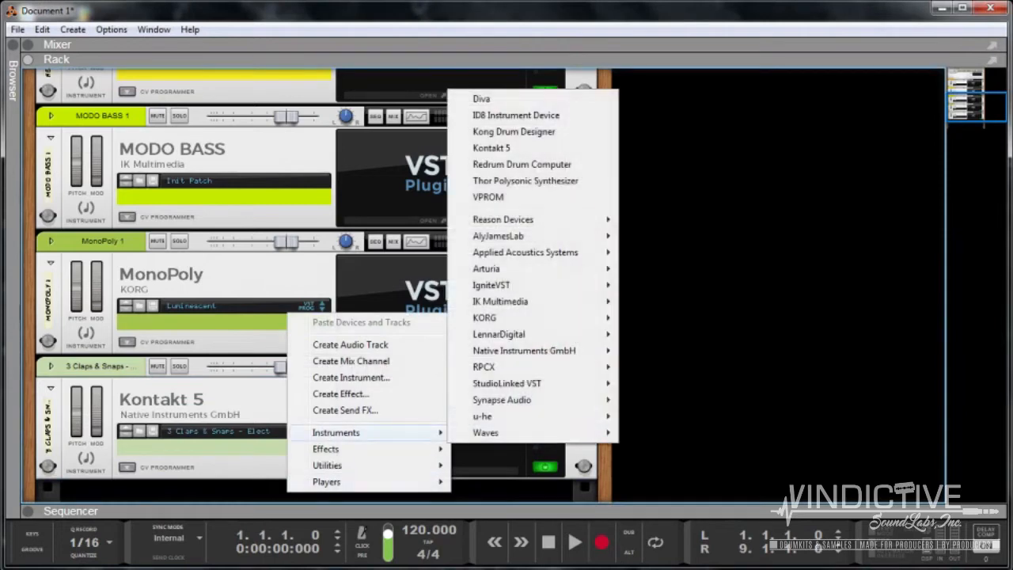
mouse_move(524, 351)
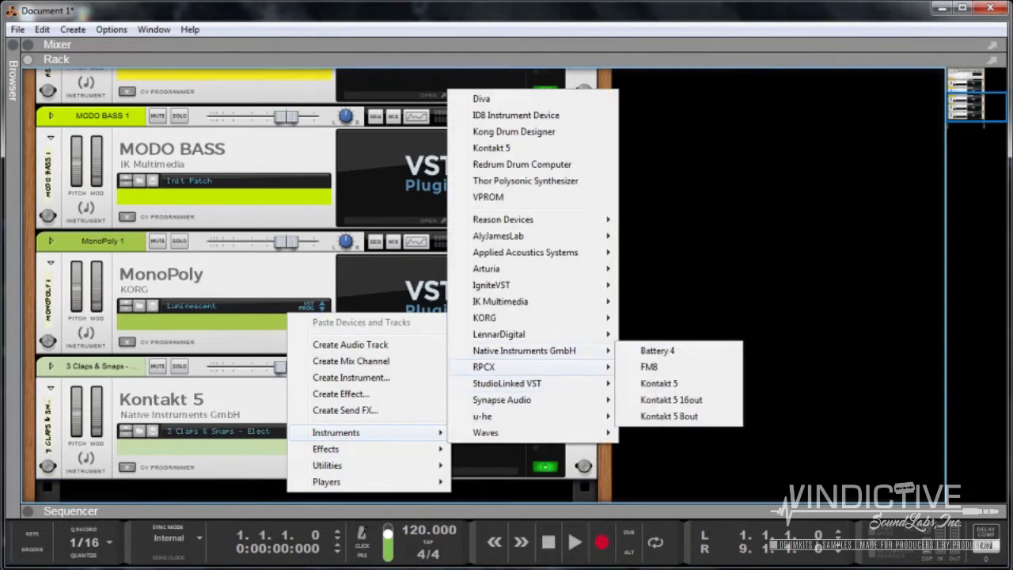
mouse_move(491, 416)
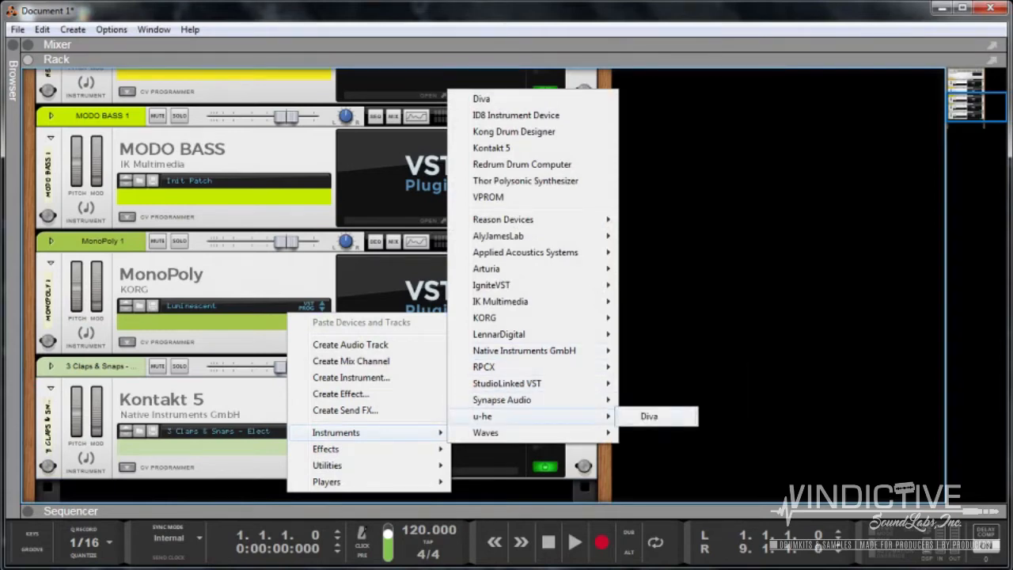
click(648, 416)
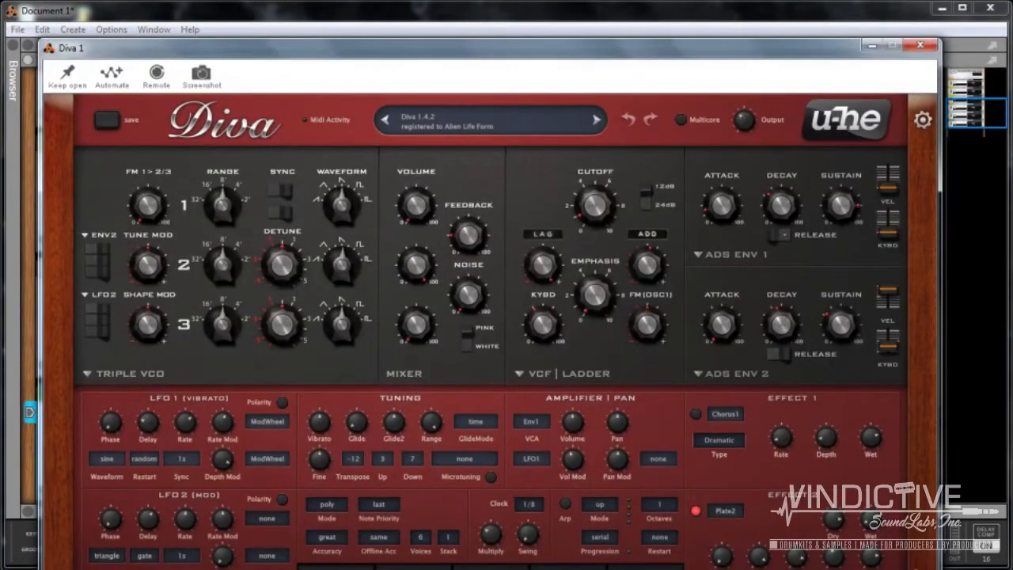
Step: Load the HS Bass Nine preset in the Diva plugin and close its window
drag(491, 47, 491, 11)
click(482, 84)
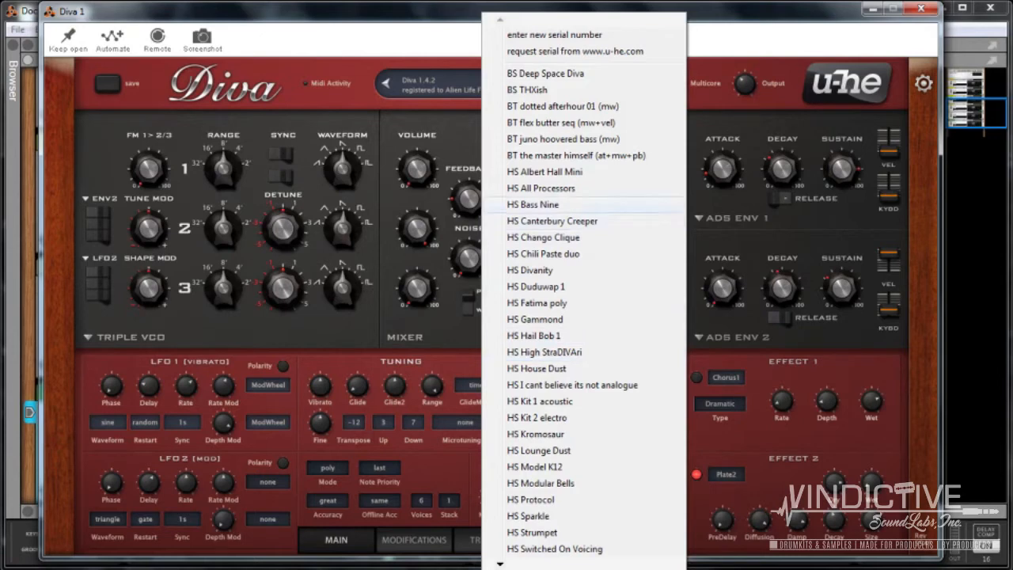
click(533, 204)
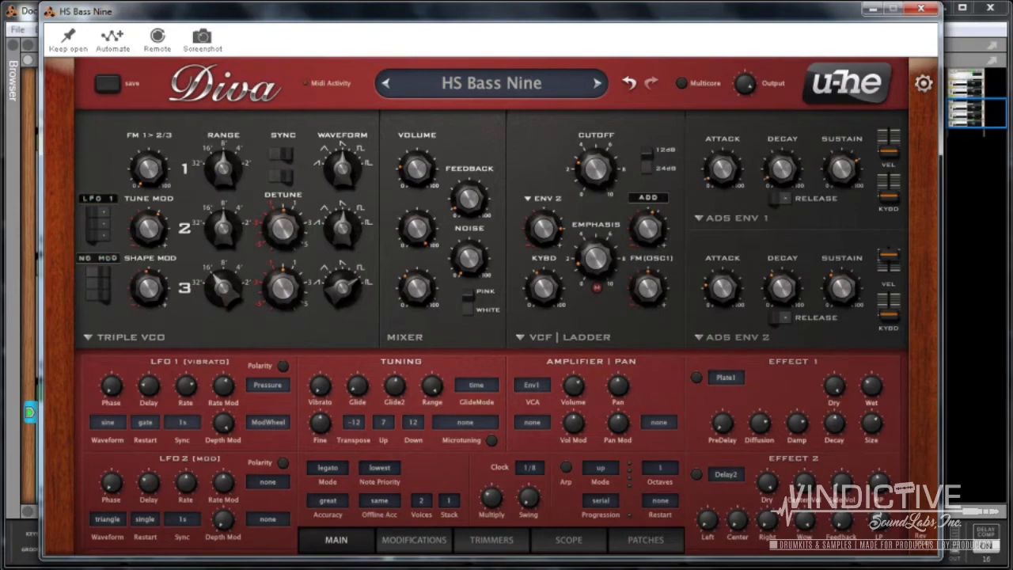
click(920, 8)
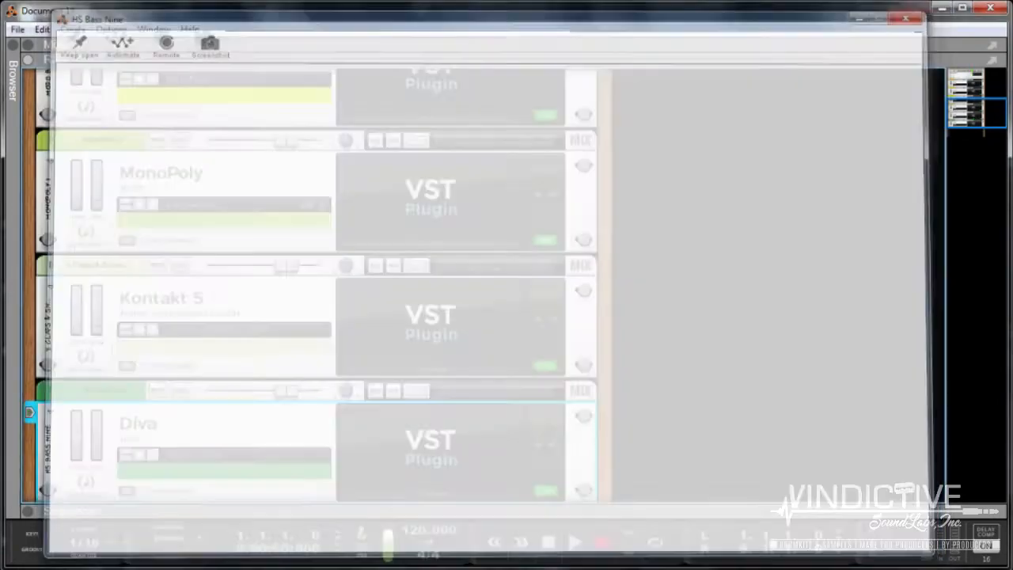
Step: Add the J37 Stereo effect from Waves to the rack
scroll(482, 285, down, 3)
scroll(316, 284, up, 3)
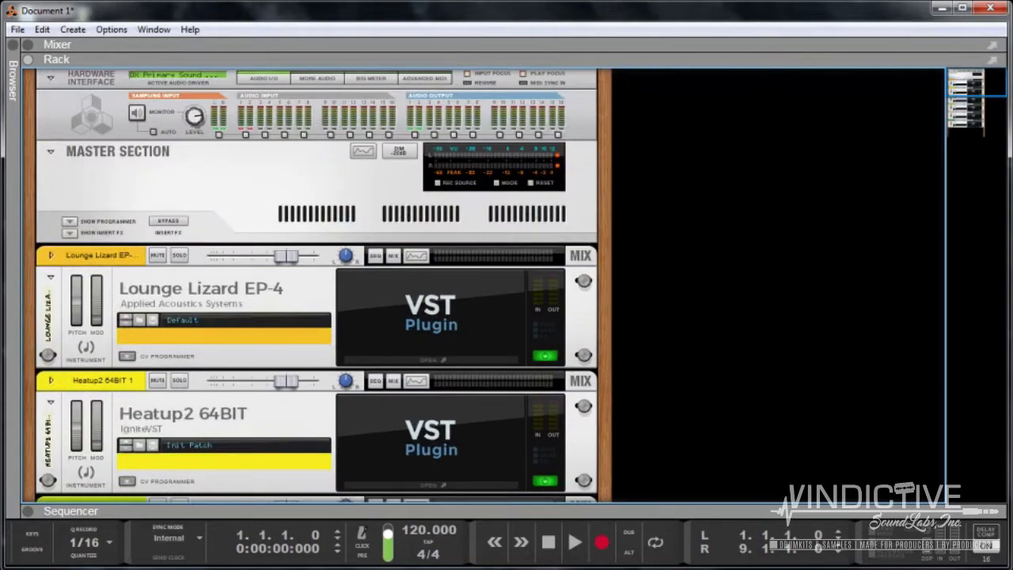
scroll(317, 285, down, 10)
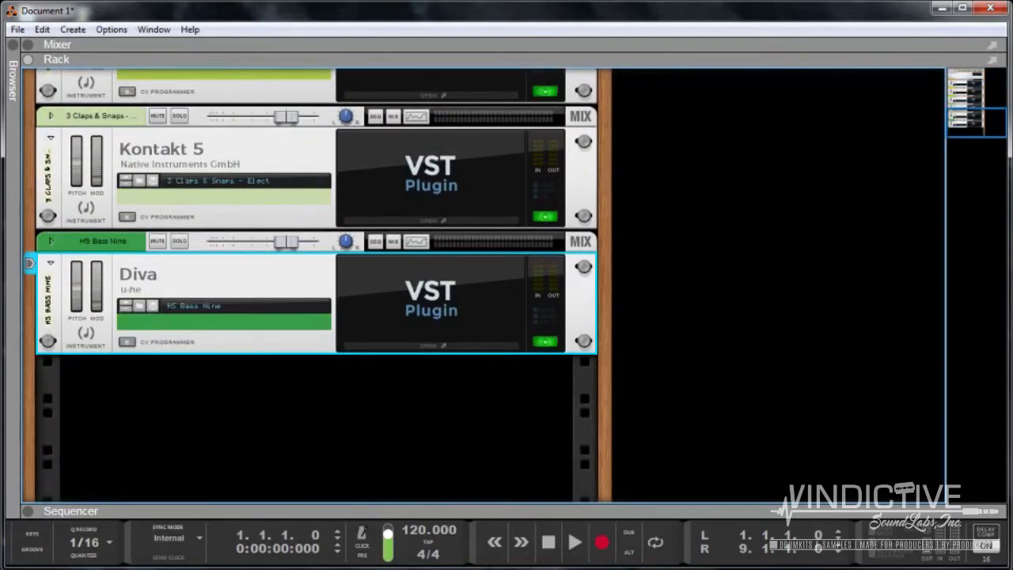
right_click(334, 227)
mouse_move(396, 362)
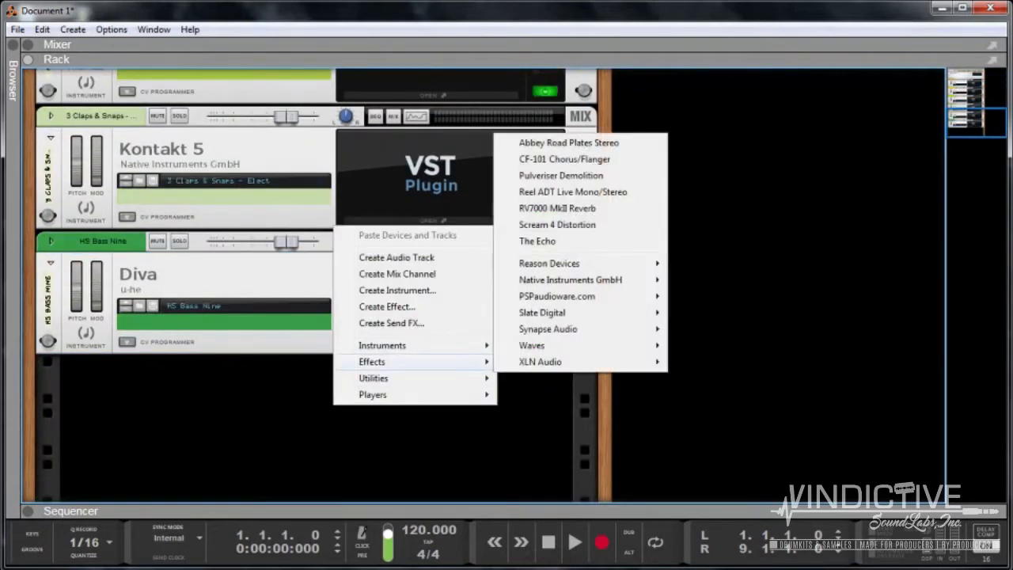
mouse_move(545, 362)
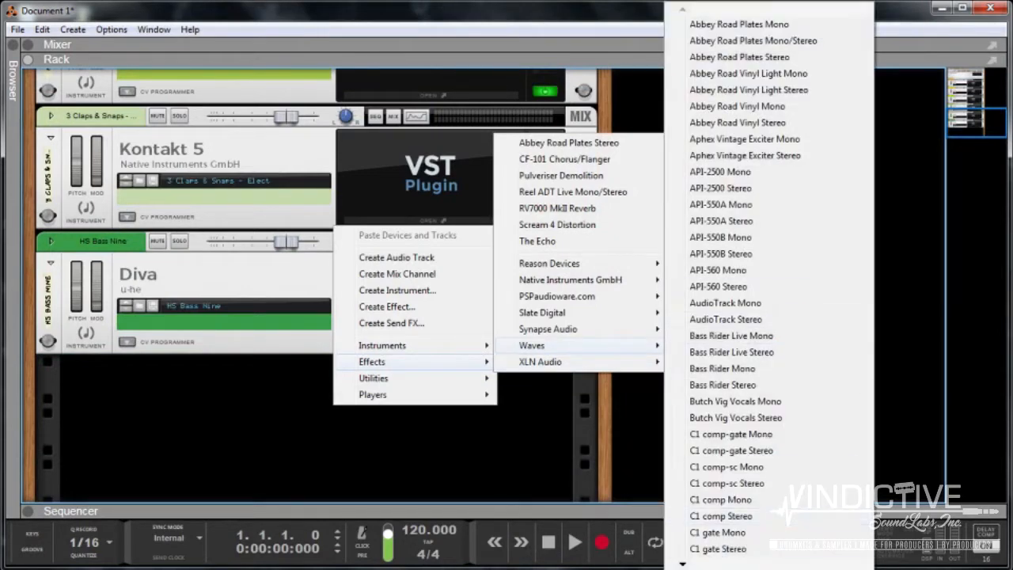
scroll(760, 284, down, 1)
scroll(767, 284, down, 6)
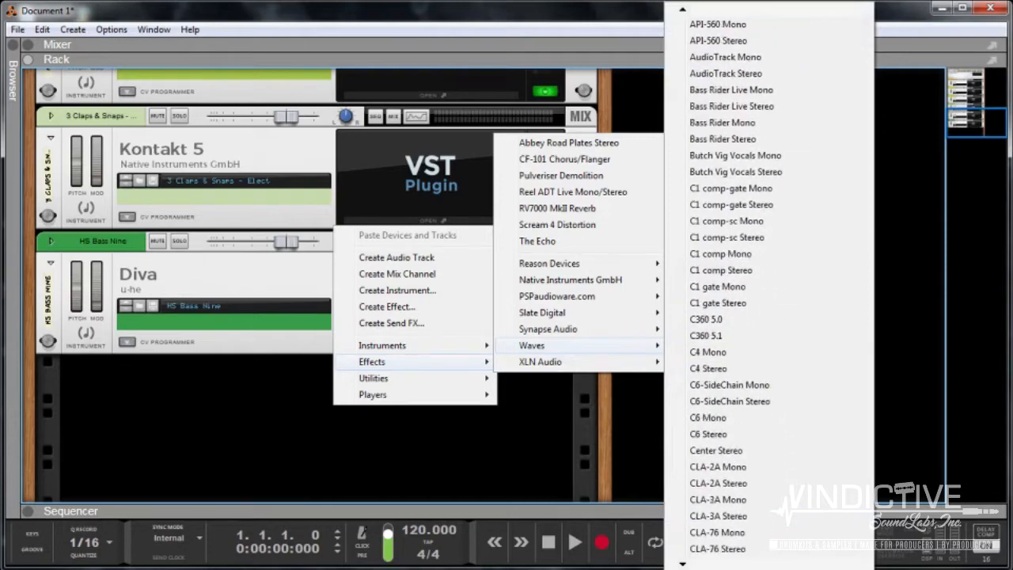
scroll(767, 285, down, 6)
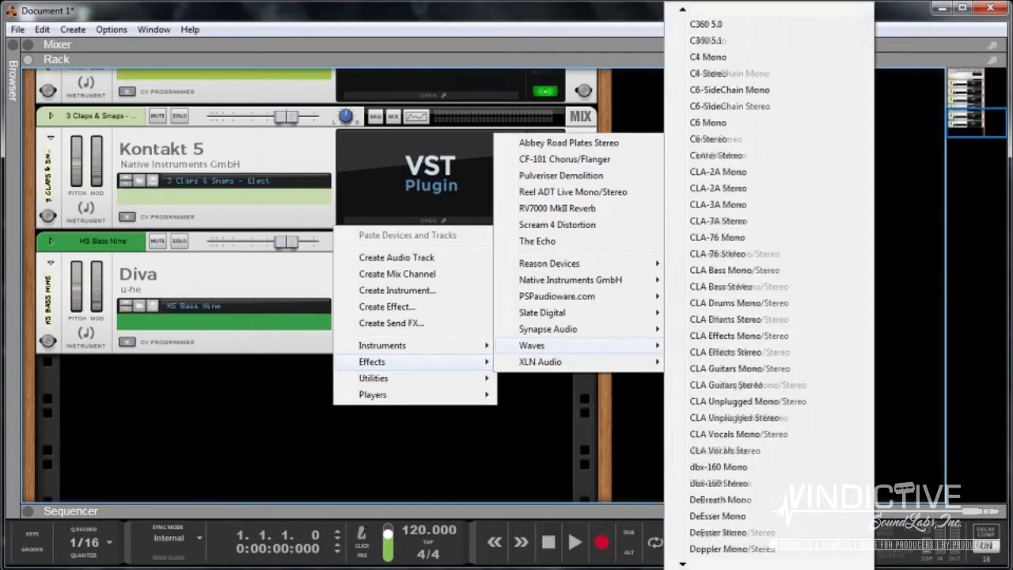
scroll(767, 285, down, 6)
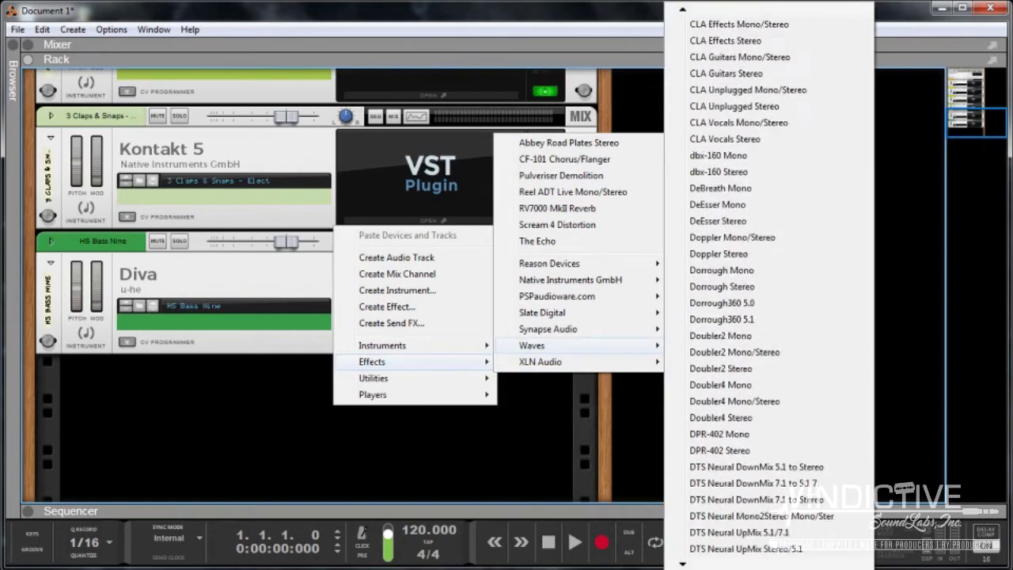
scroll(767, 285, down, 6)
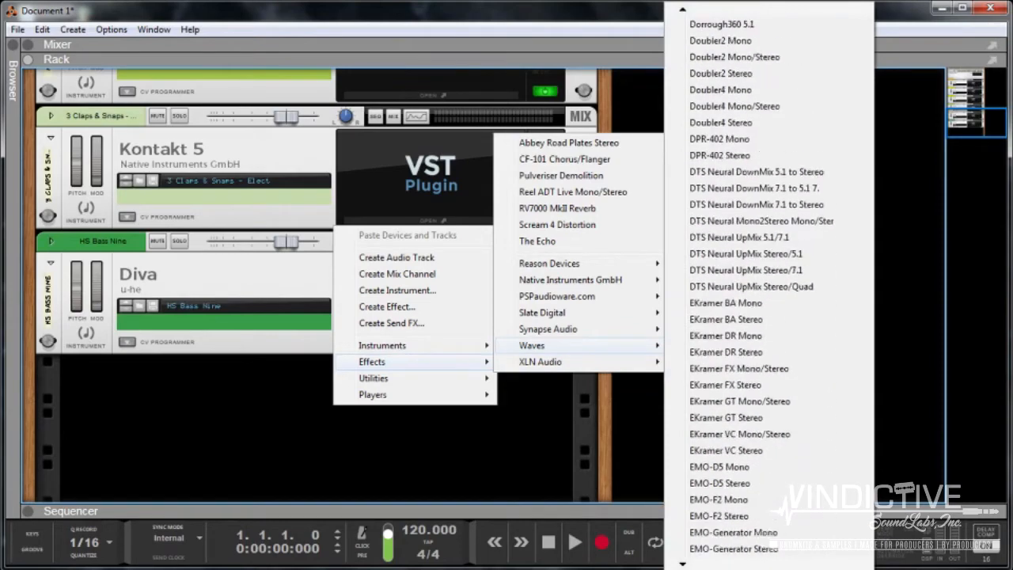
scroll(767, 285, down, 7)
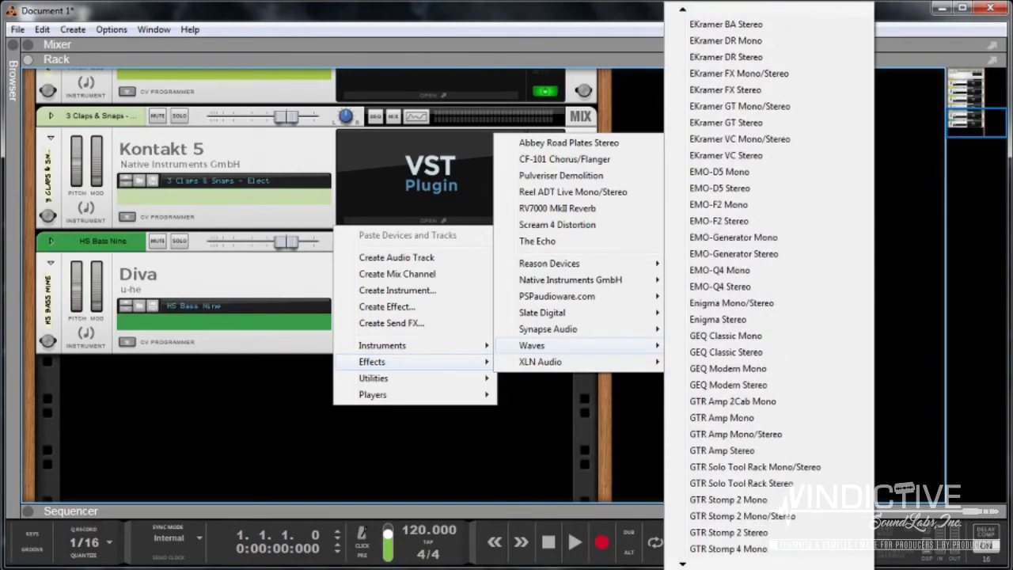
scroll(767, 285, down, 6)
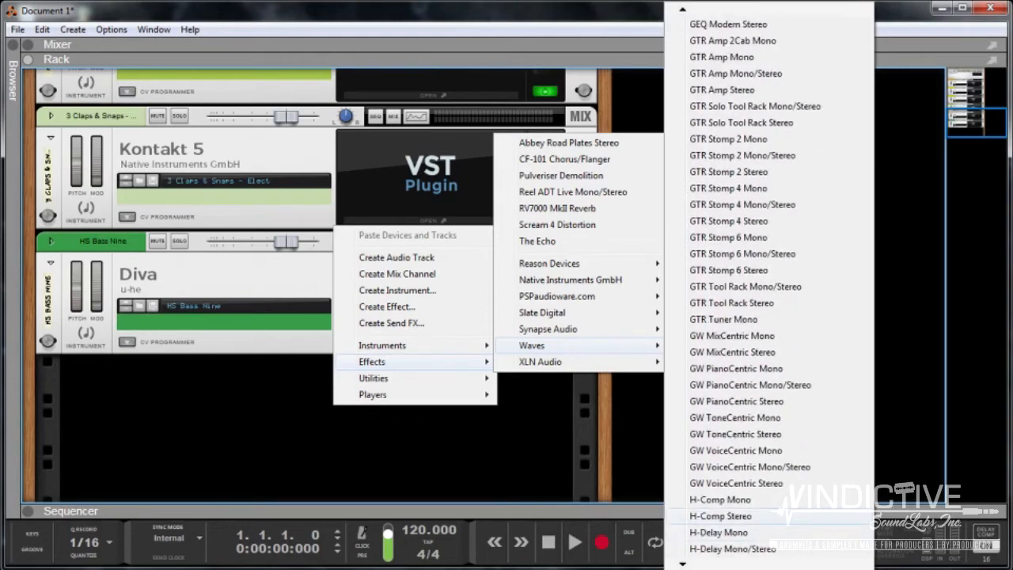
scroll(728, 515, down, 13)
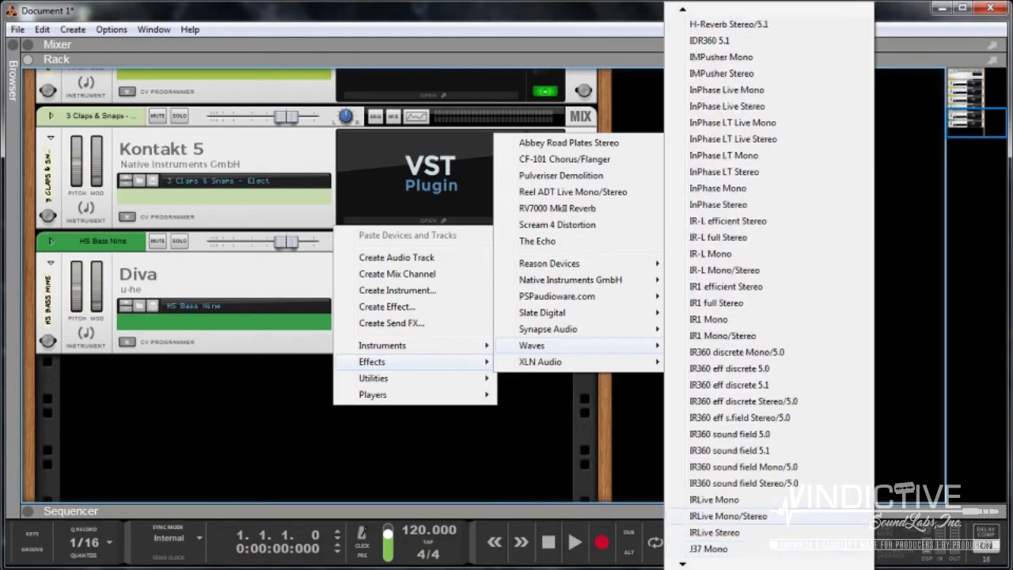
scroll(728, 522, down, 2)
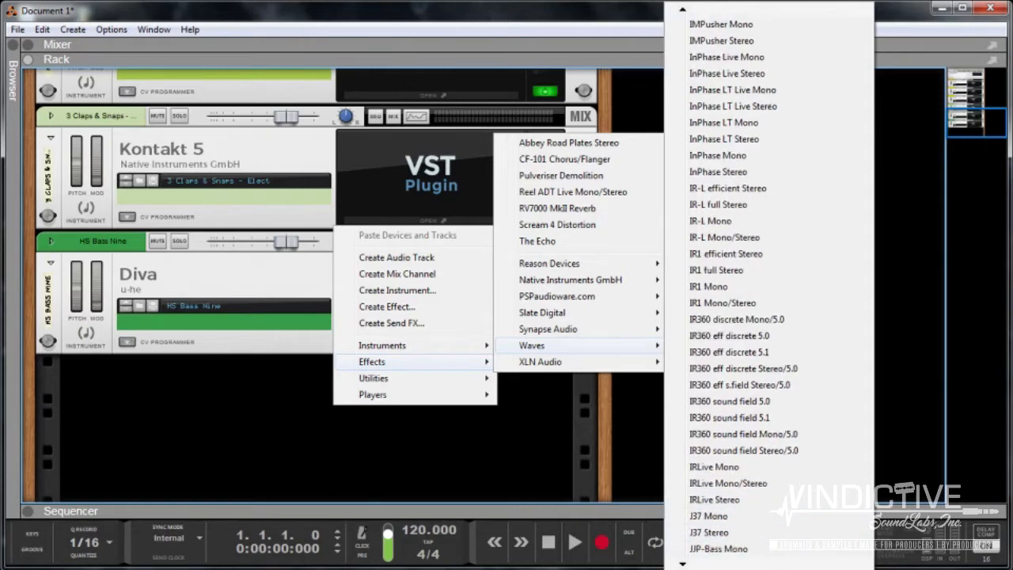
click(728, 532)
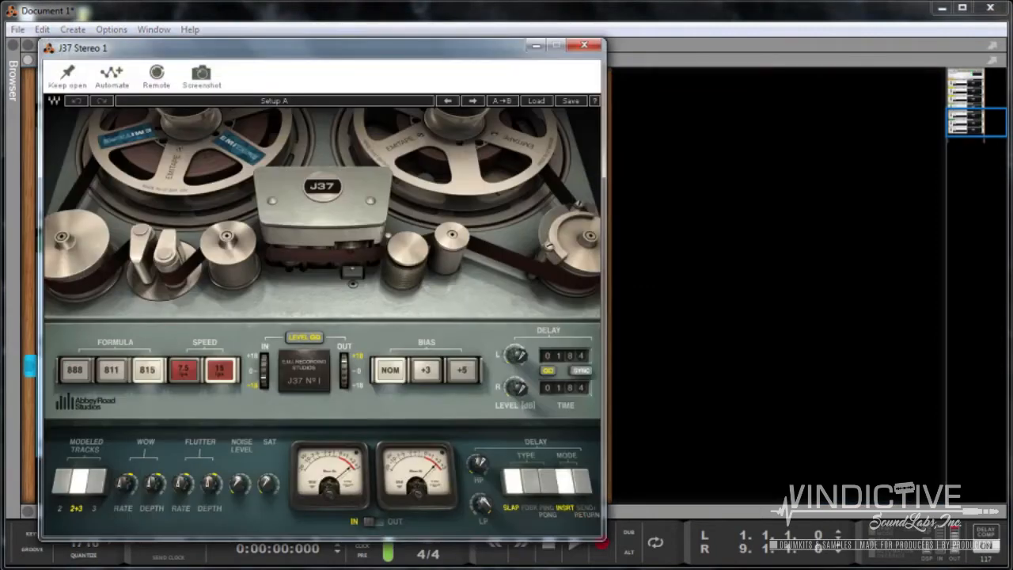
Step: Try the 811 and 888 formulas and the 7.5 speed on the J37, and return it to formula 815 and speed 15
click(111, 370)
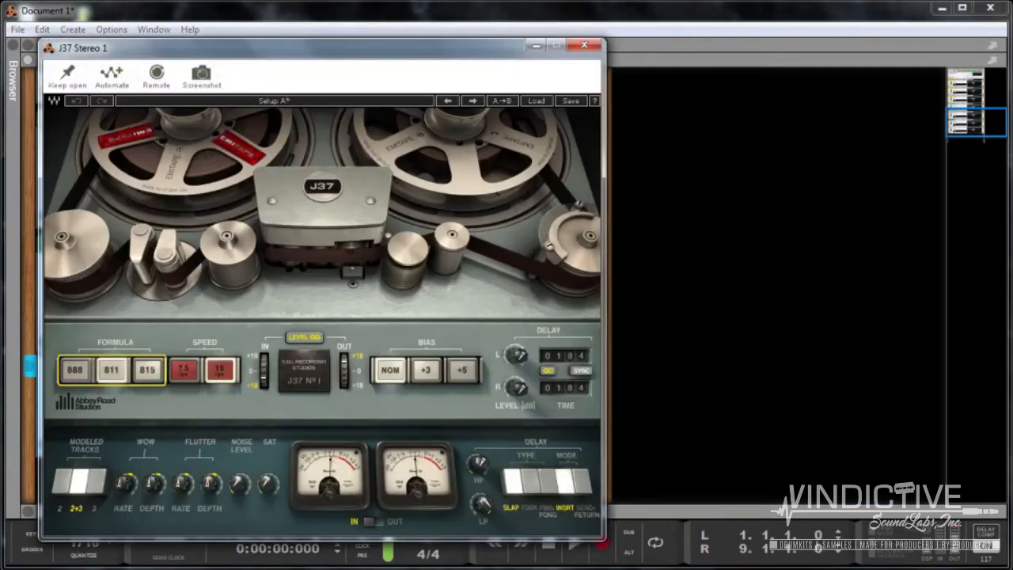
click(74, 370)
click(110, 369)
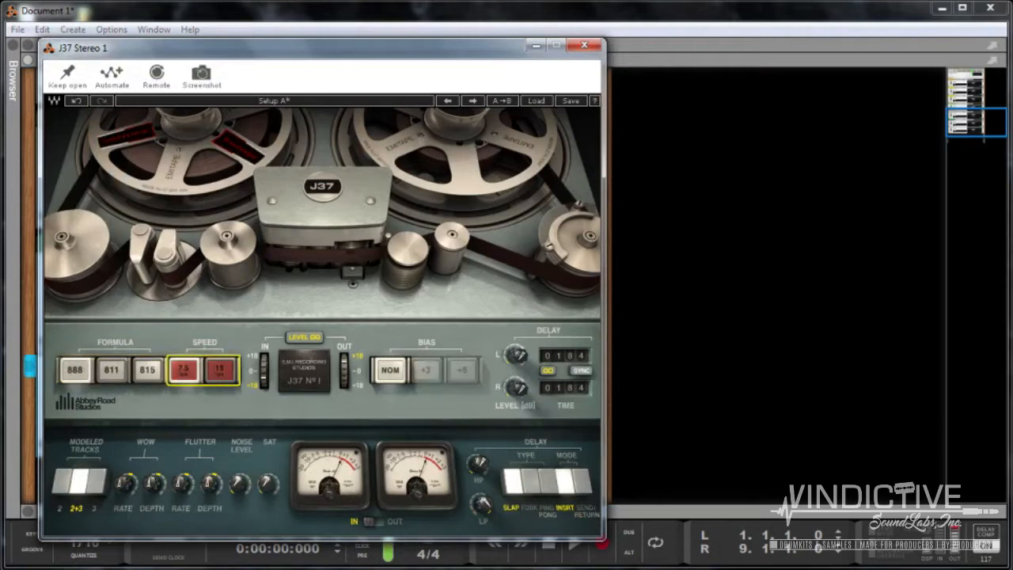
click(147, 370)
click(220, 369)
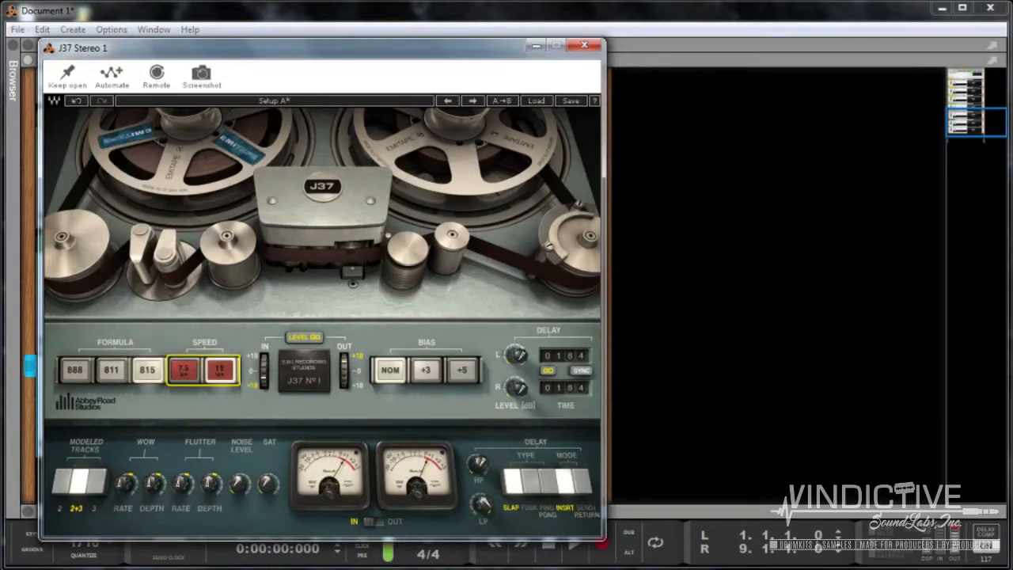
Step: Set the J37's input level to 0.6 dB
click(264, 370)
key(Down)
key(Down)
key(Down)
key(Down)
key(Down)
key(Down)
key(Down)
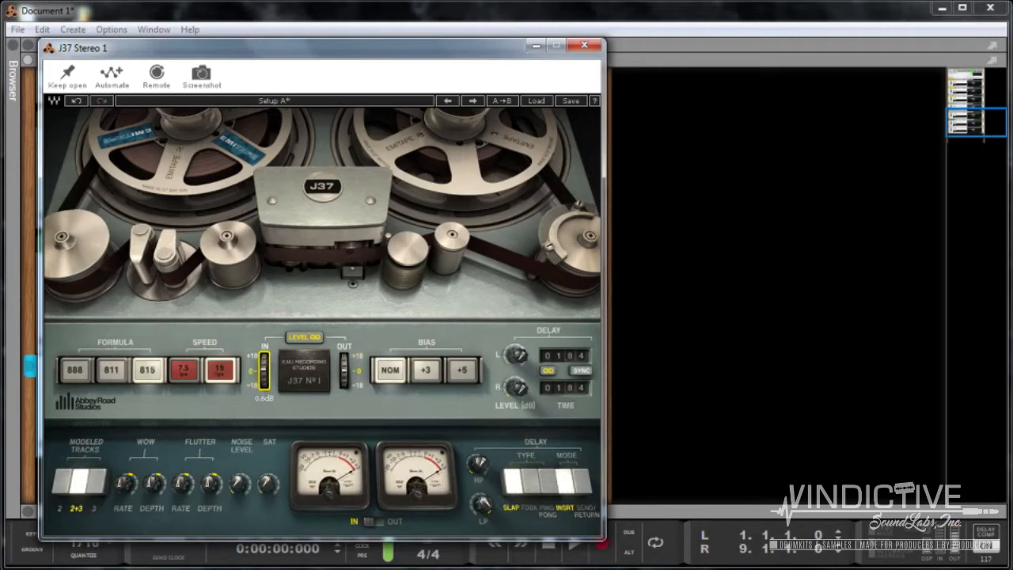
Step: Set the J37's bias to +3
click(426, 370)
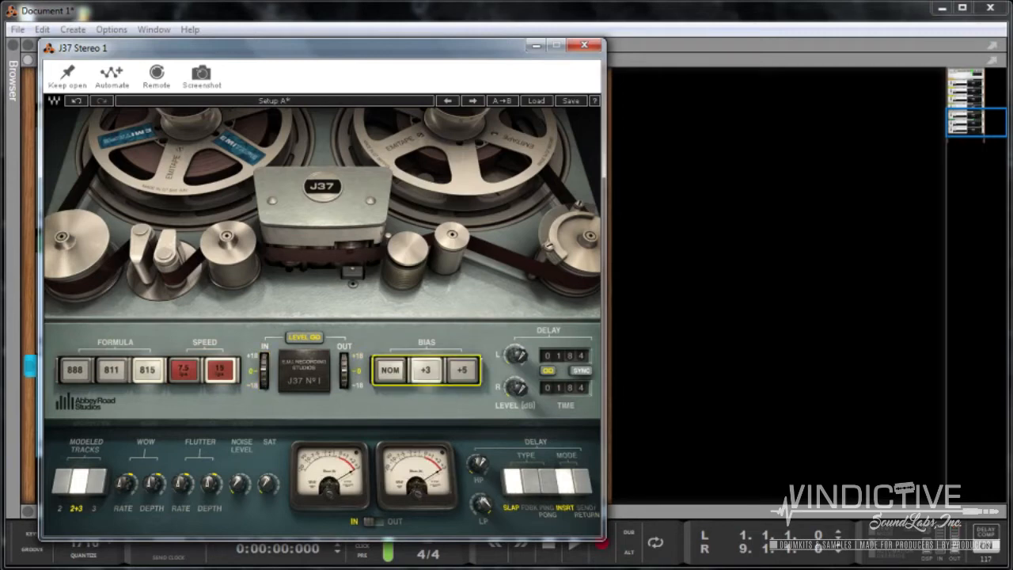
key(Up)
key(Up)
key(Up)
key(Tab)
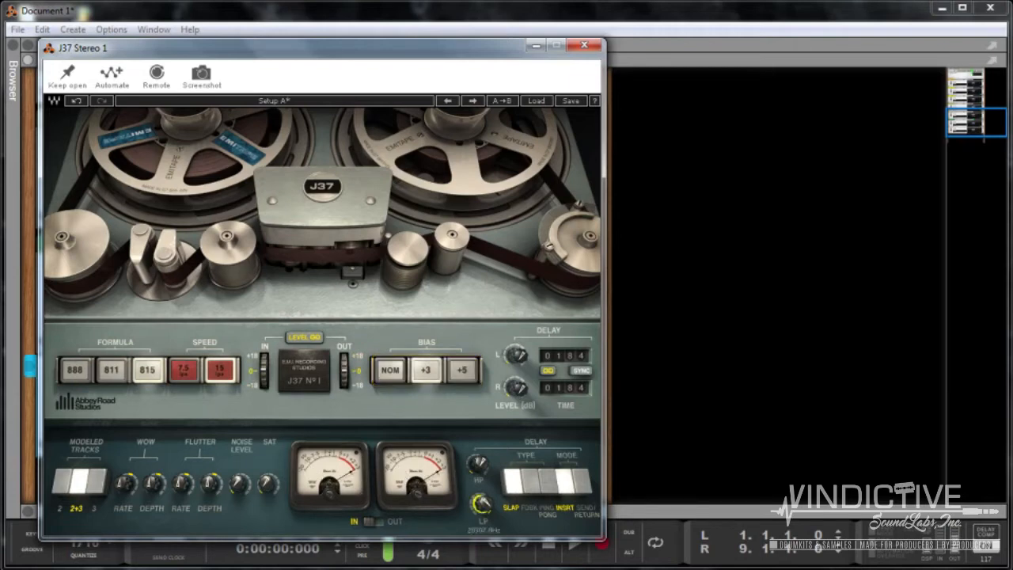
Step: Try the J37's feedback delay type and send/return mode, and return the delay to slap and insert
key(Up)
key(Up)
key(Down)
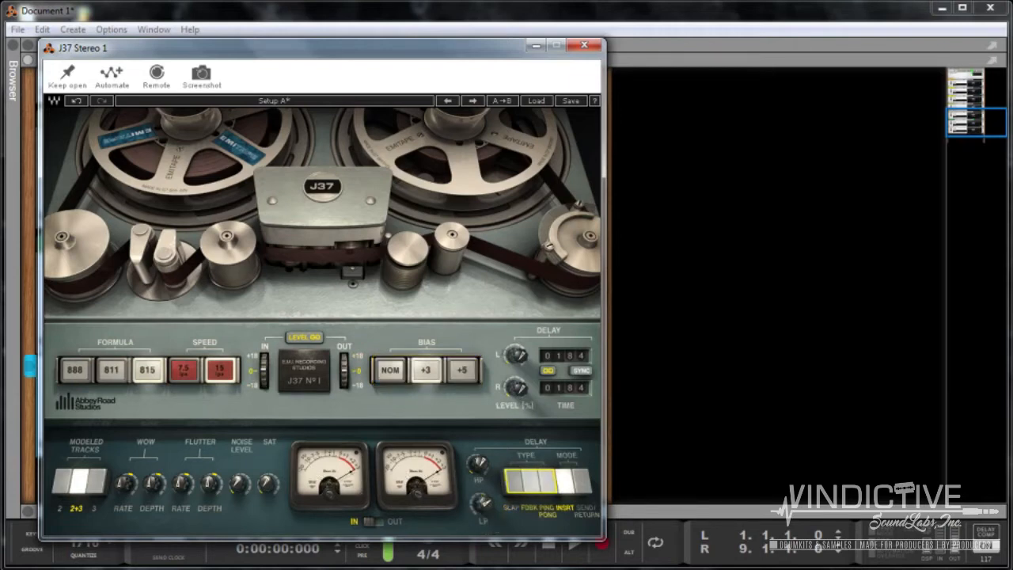
key(Tab)
key(Up)
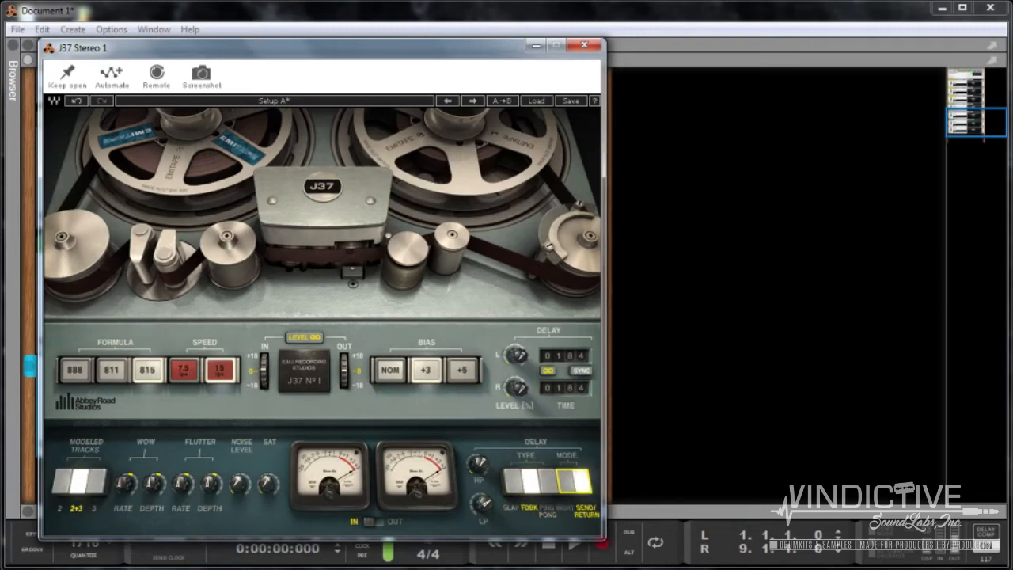
key(Down)
key(shift+Tab)
key(Down)
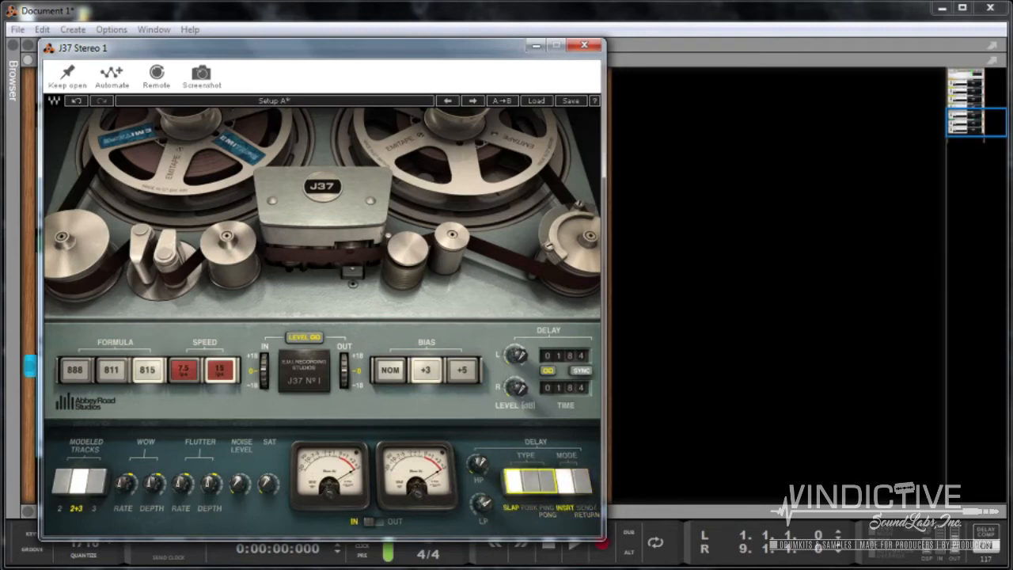
Step: Adjust the J37's saturation and set its noise level to -16.1
drag(240, 484, 239, 466)
key(Tab)
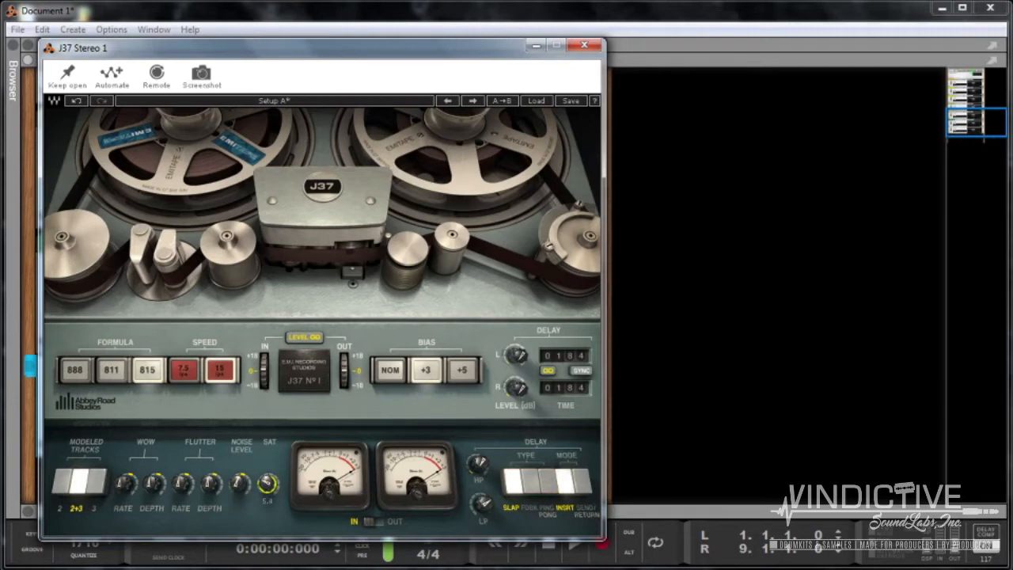
drag(268, 483, 267, 480)
key(shift+Tab)
drag(239, 483, 239, 496)
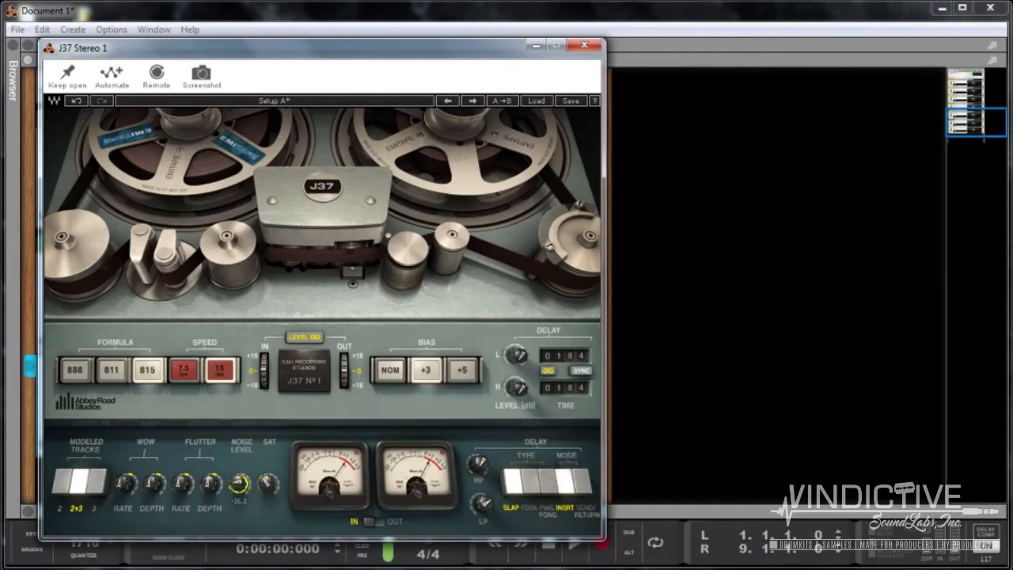
Step: Set the J37's wow rate to 12.9 and adjust its flutter rate and depth
mouse_move(183, 483)
drag(183, 483, 125, 478)
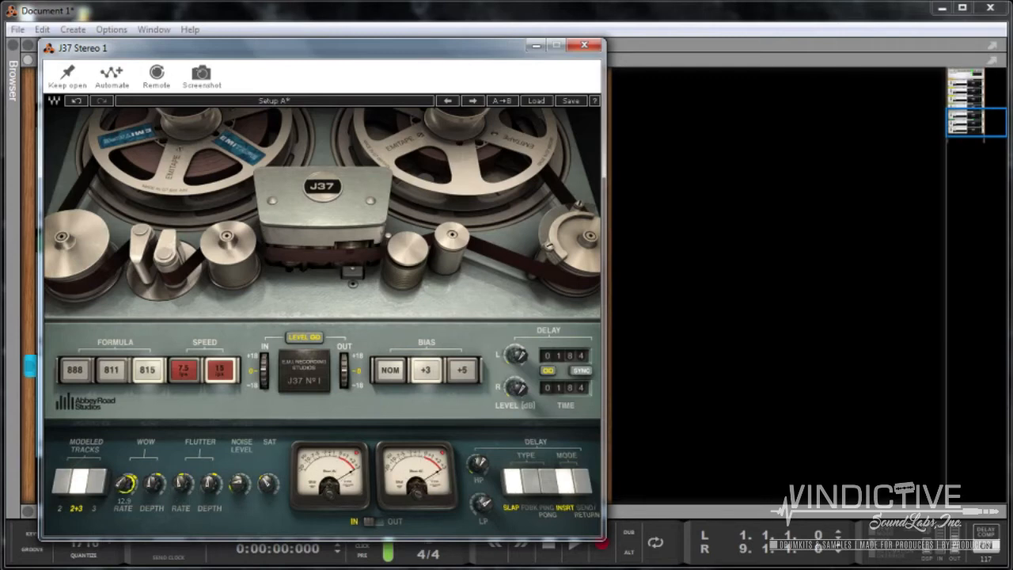
drag(183, 484, 183, 475)
drag(210, 484, 210, 480)
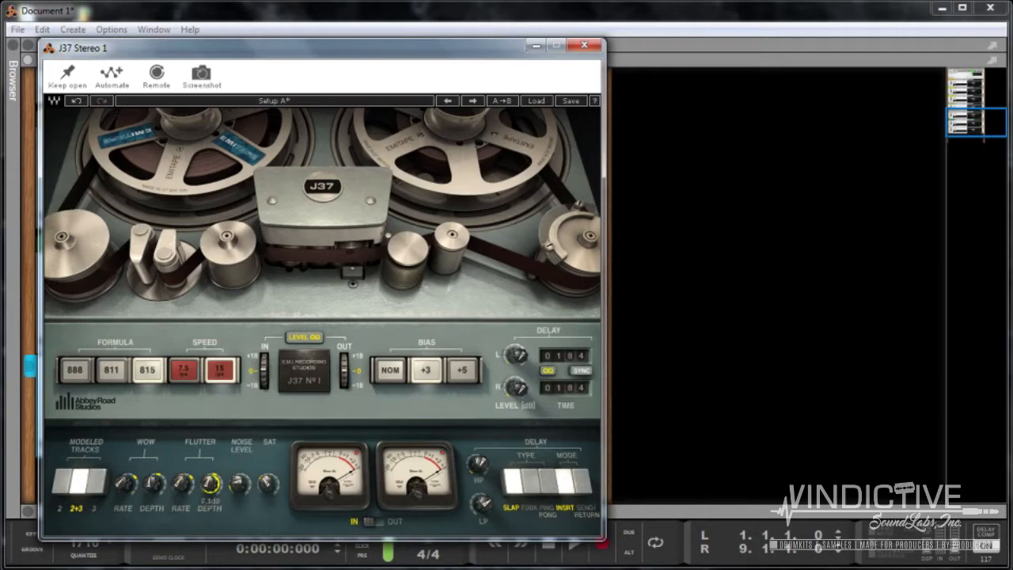
Step: Try modeled tracks 3 and 2 on the J37, and return the setting to 2+3
click(95, 480)
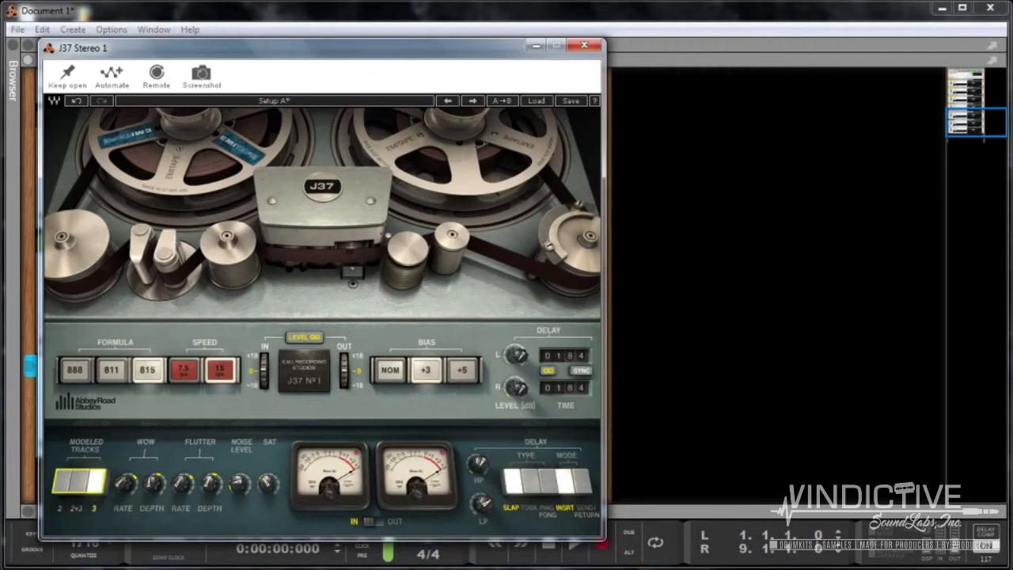
click(66, 480)
click(79, 480)
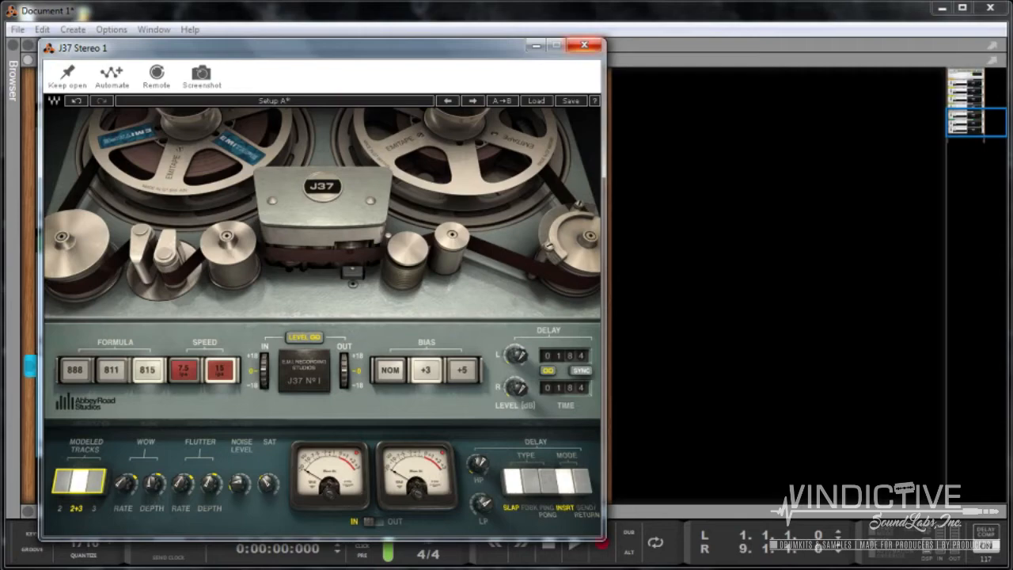
Step: Close the J37's plugin window and delete the J37 Stereo device from the rack
click(584, 45)
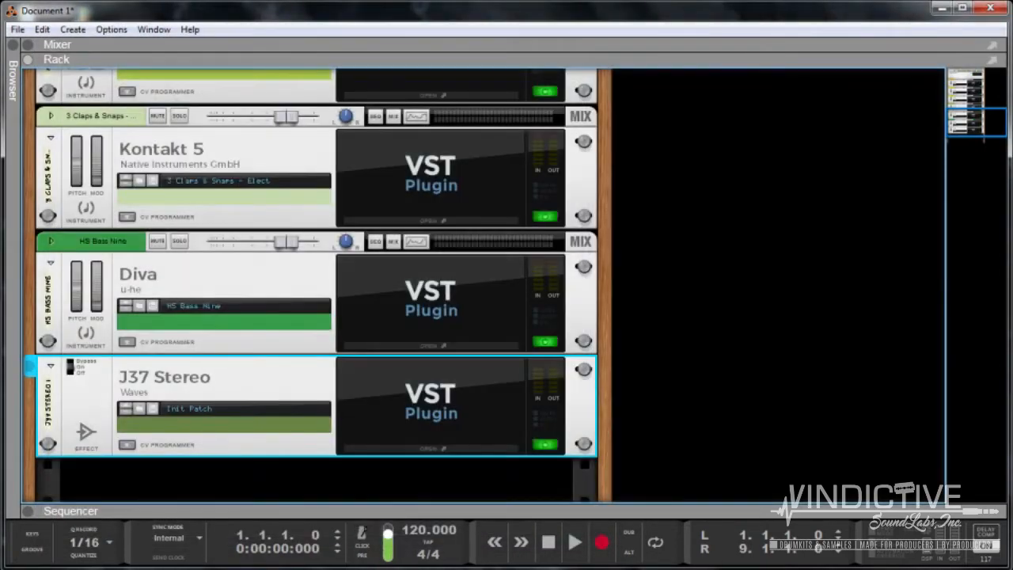
key(Delete)
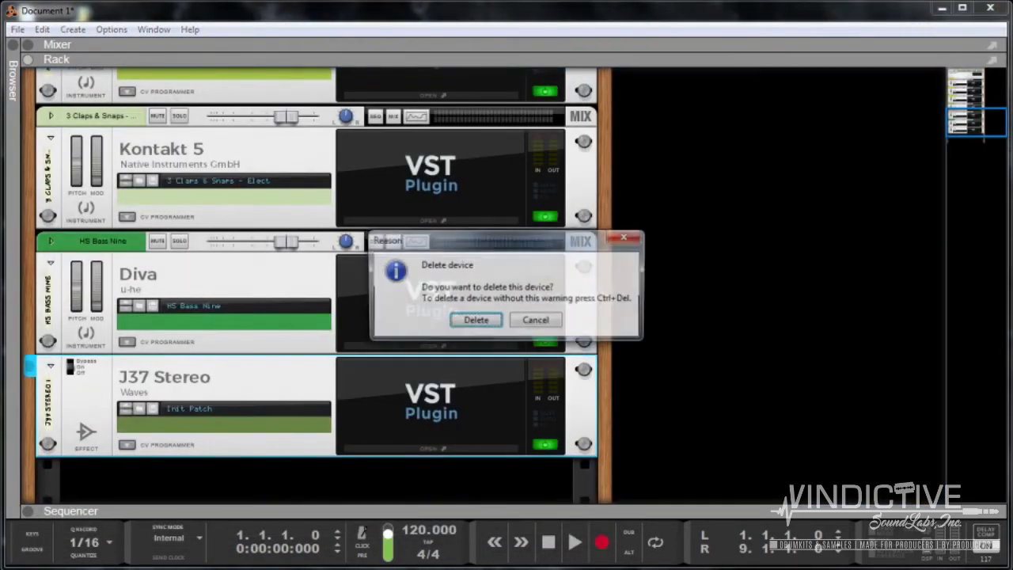
key(Return)
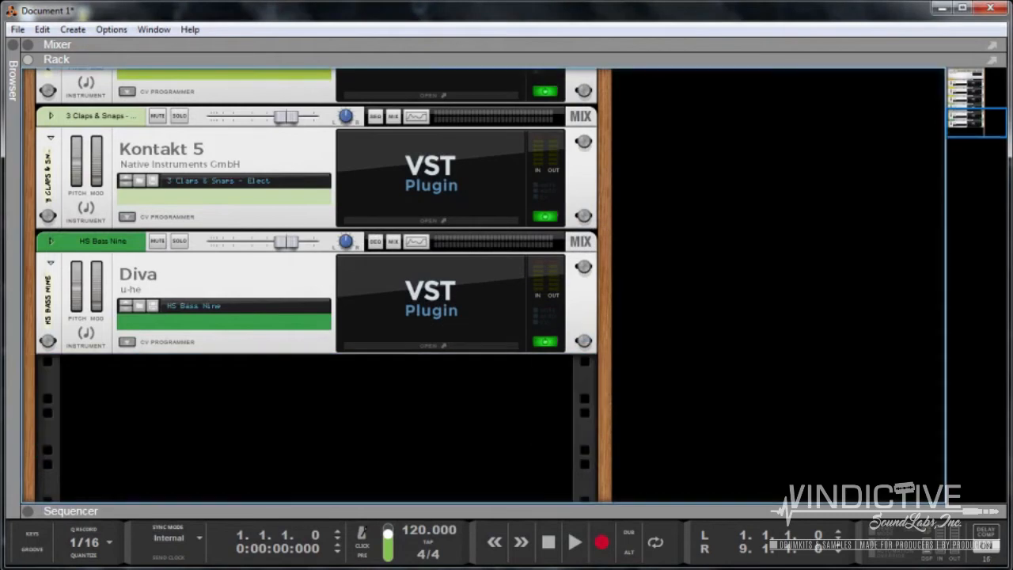
right_click(366, 266)
mouse_move(443, 398)
mouse_move(593, 366)
mouse_move(586, 350)
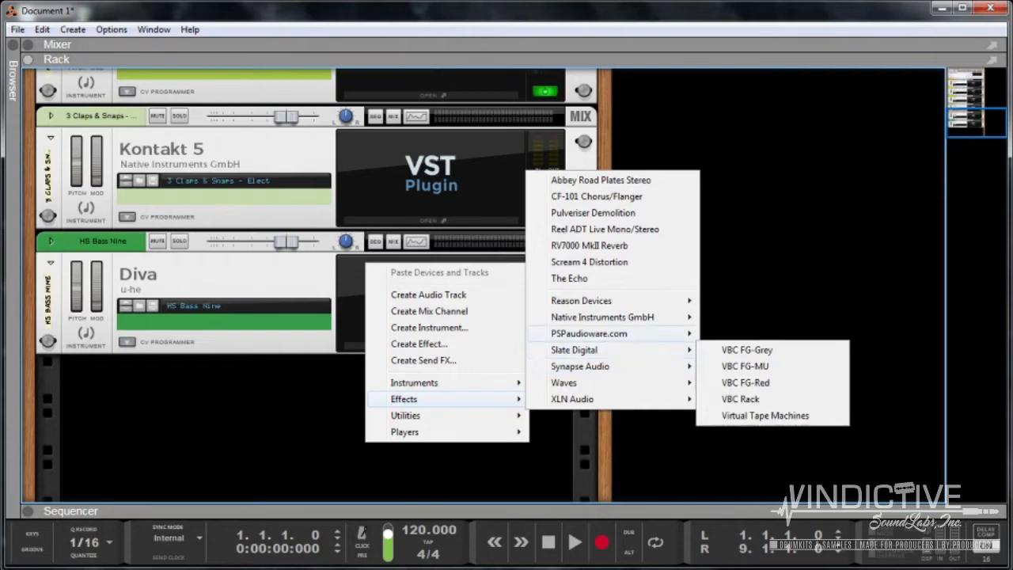
click(305, 284)
Step: Add the Audiomatic Retro Transformer as an insert effect of the Master Section
scroll(317, 285, up, 8)
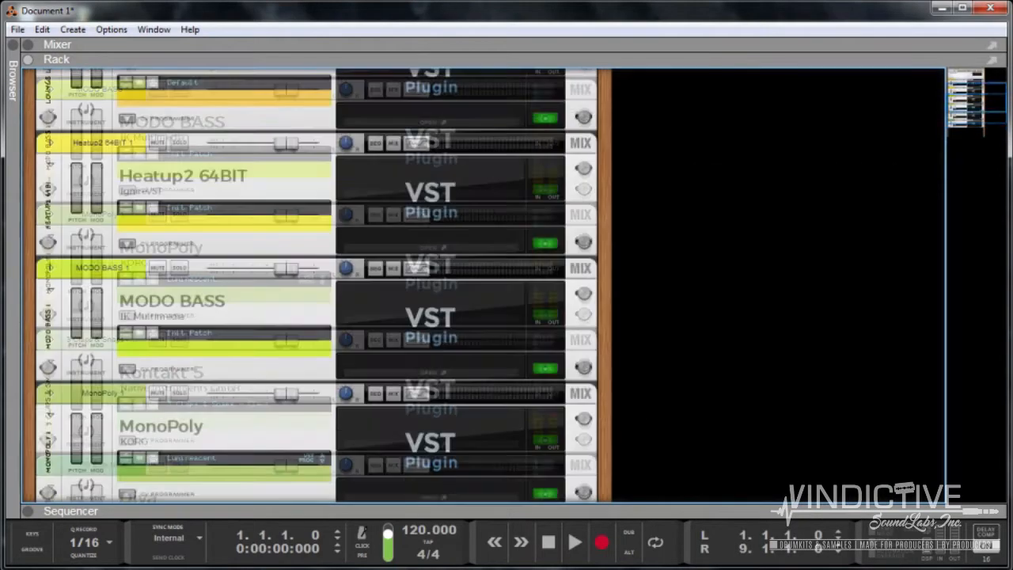
click(70, 233)
right_click(100, 258)
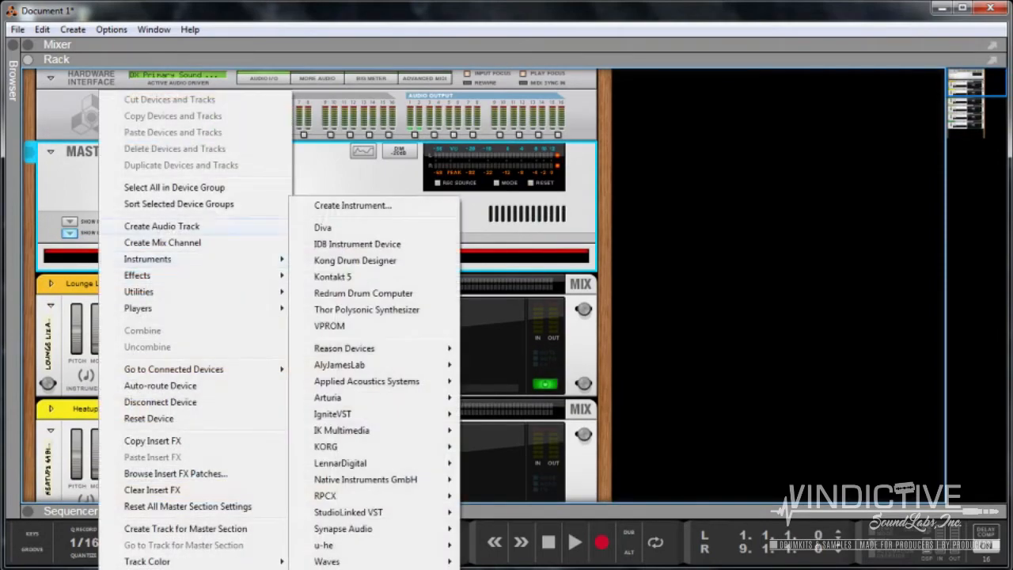
mouse_move(198, 275)
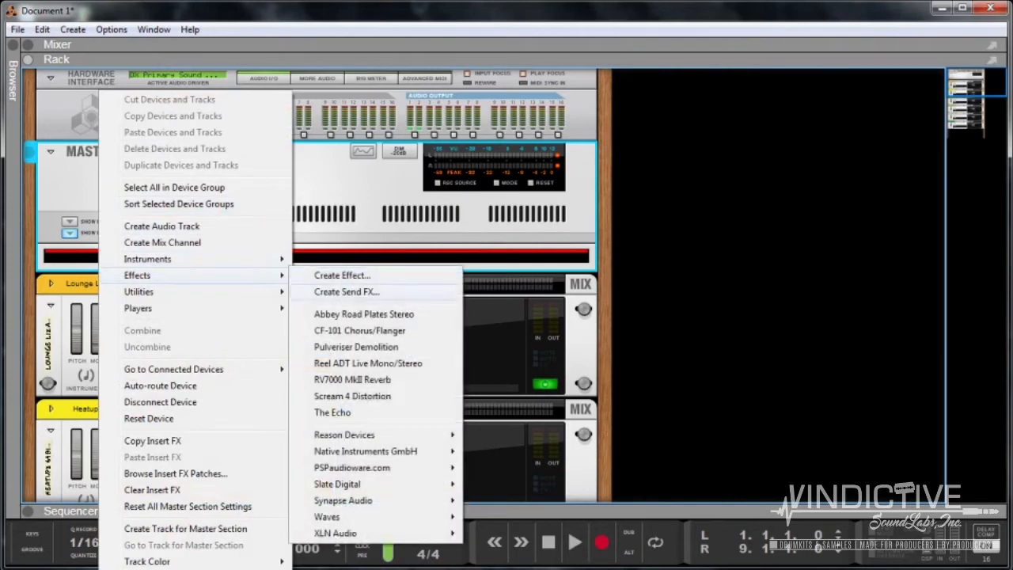
mouse_move(372, 434)
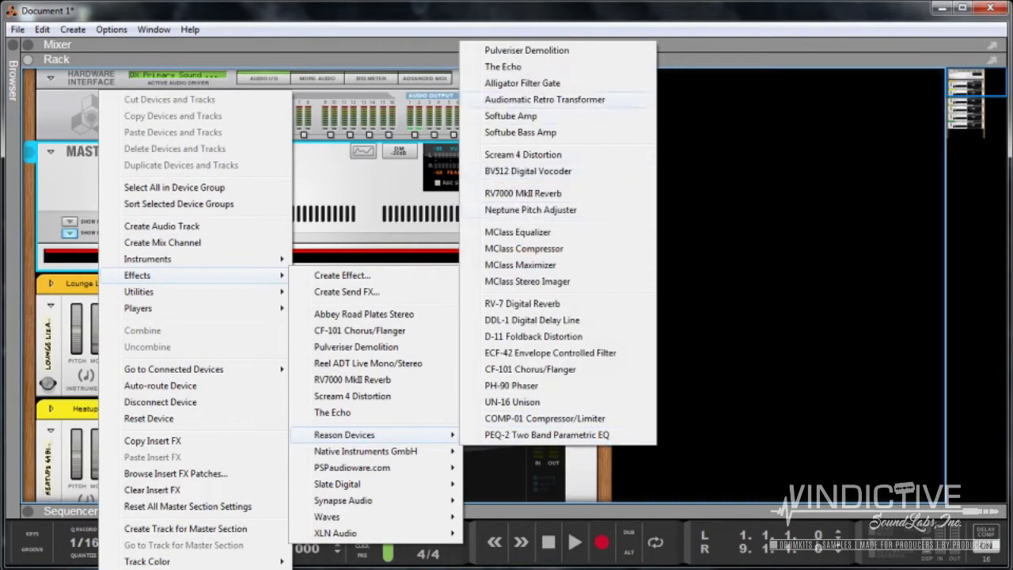
click(545, 99)
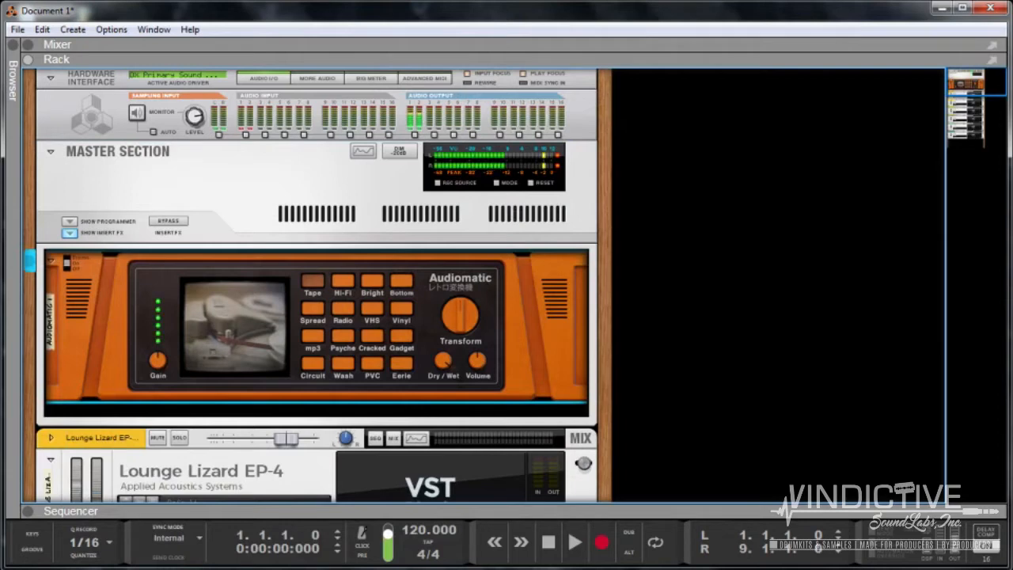
Step: Try the Audiomatic's Bright, VHS, Vinyl and Radio presets with its Volume and Transform amounts raised
click(372, 281)
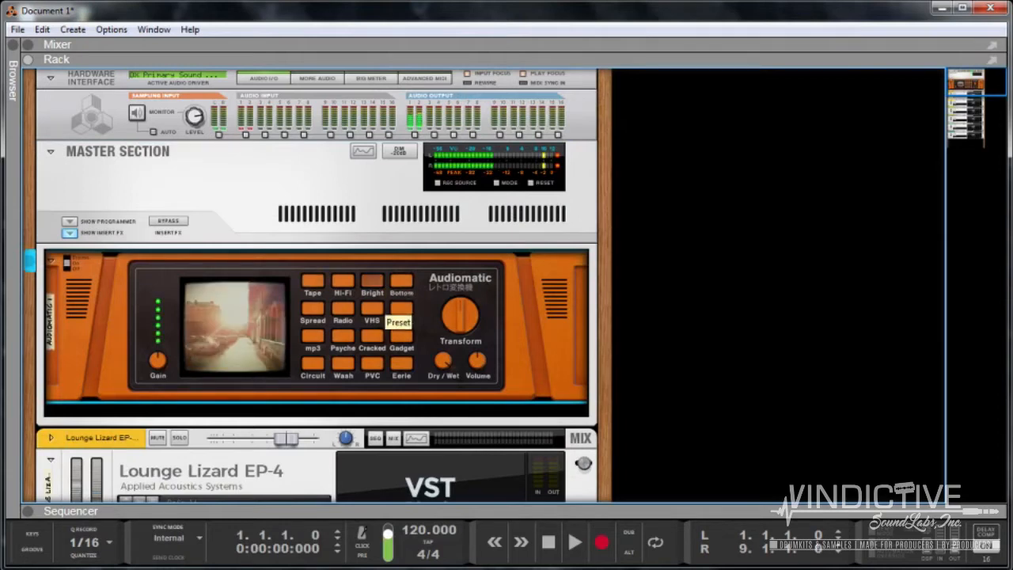
click(372, 307)
click(401, 308)
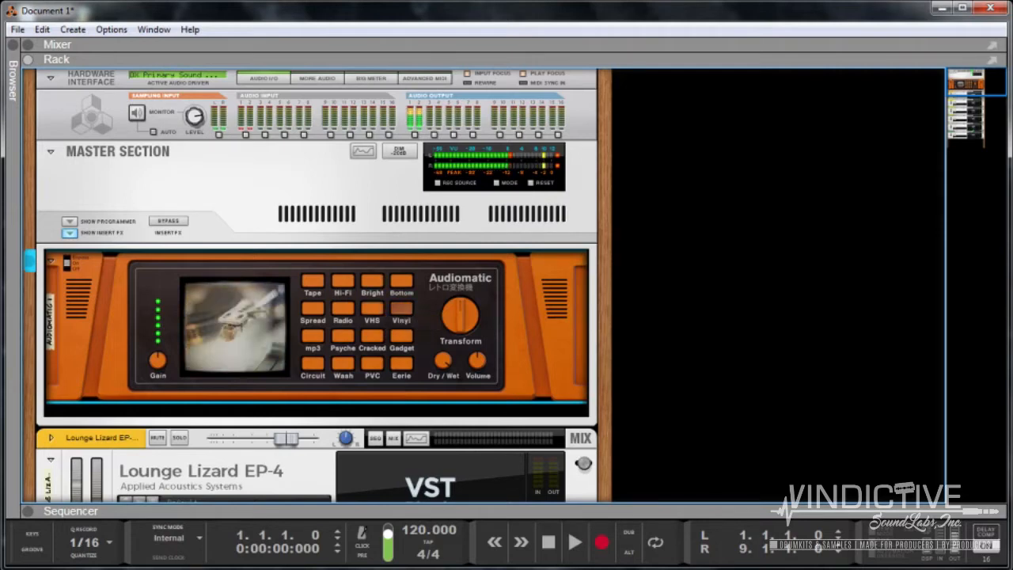
drag(477, 360, 470, 305)
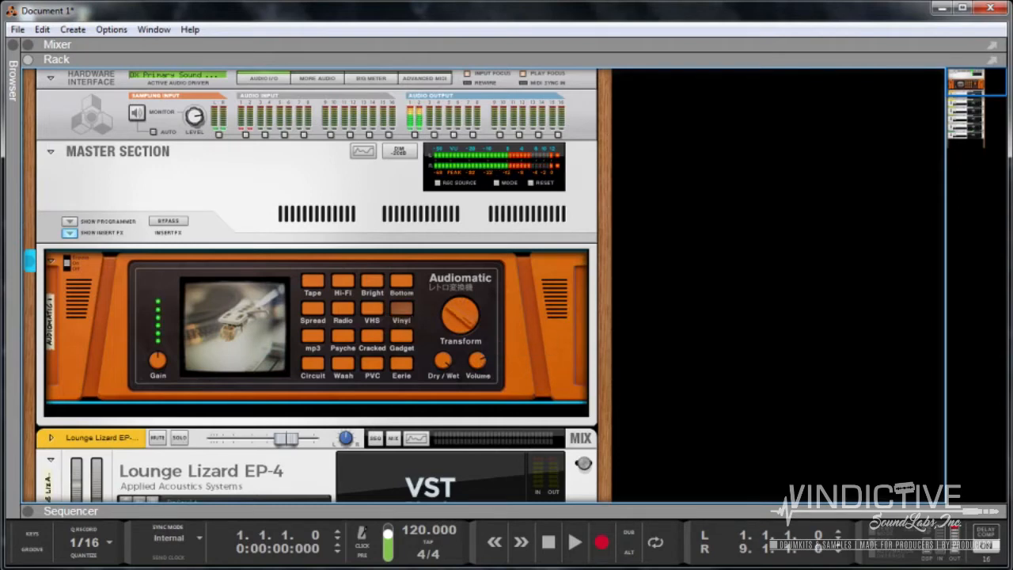
click(343, 308)
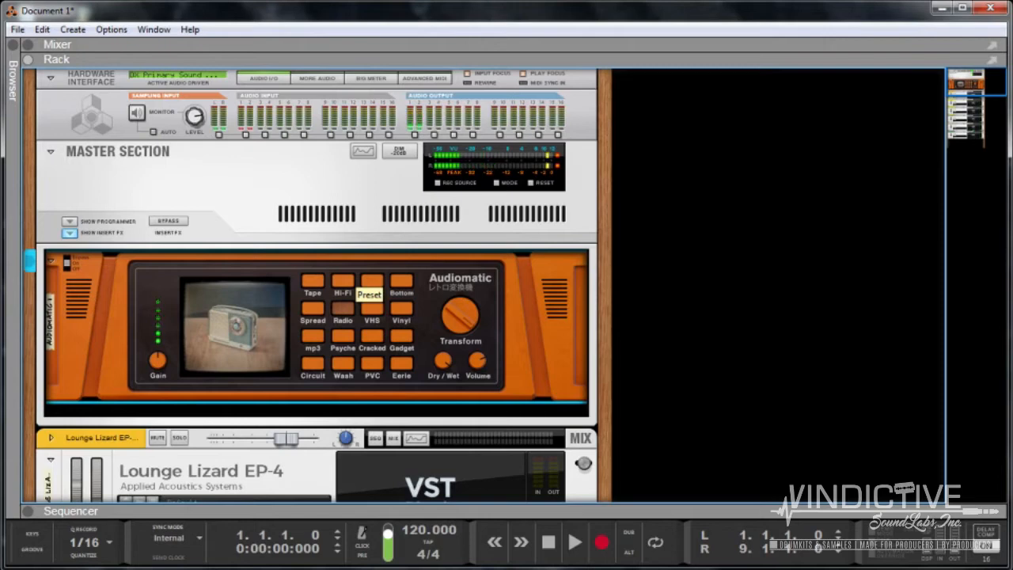
key(space)
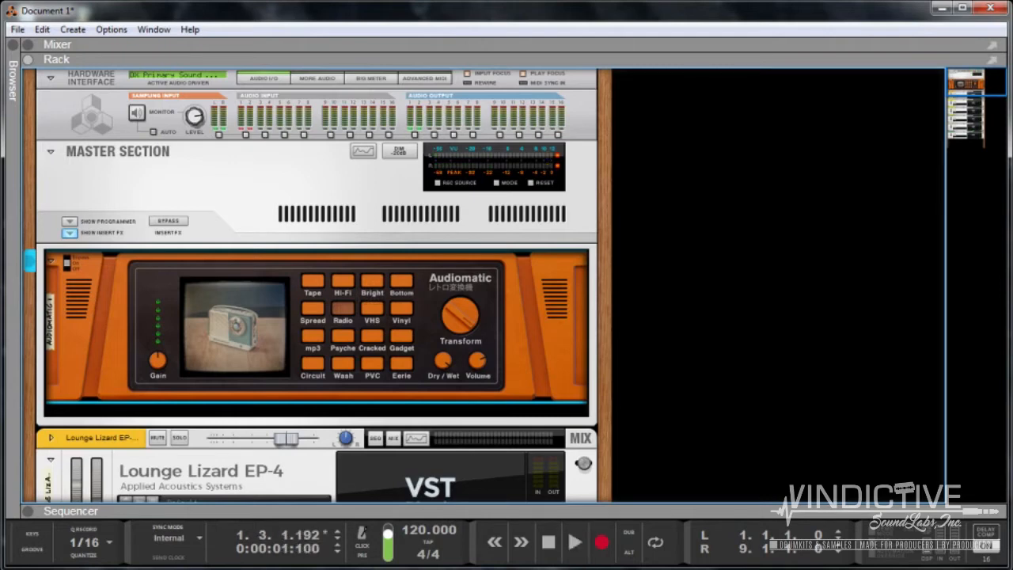
Step: Delete the Audiomatic device from the Master Section's insert effects
right_click(87, 269)
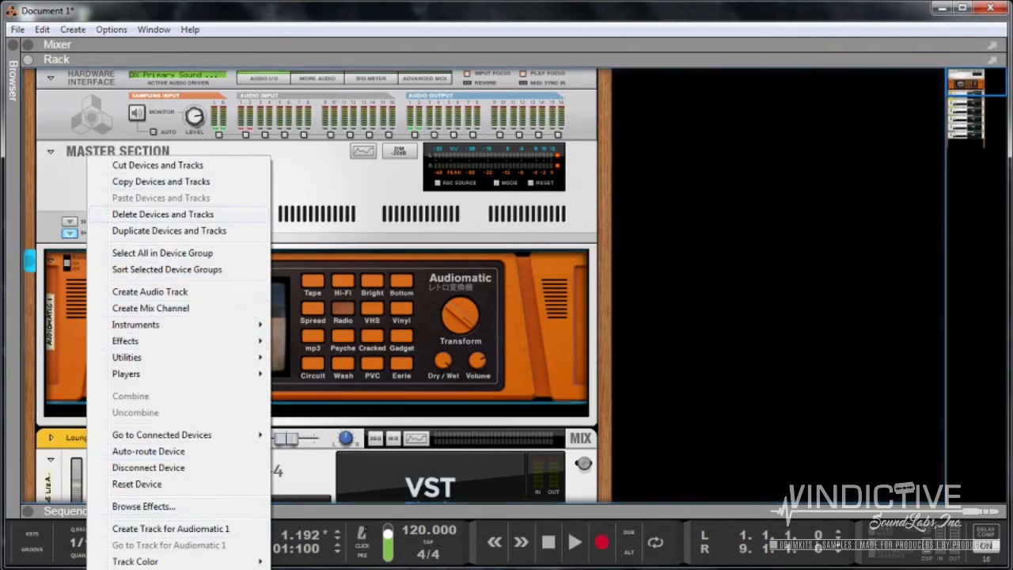
click(163, 214)
click(476, 319)
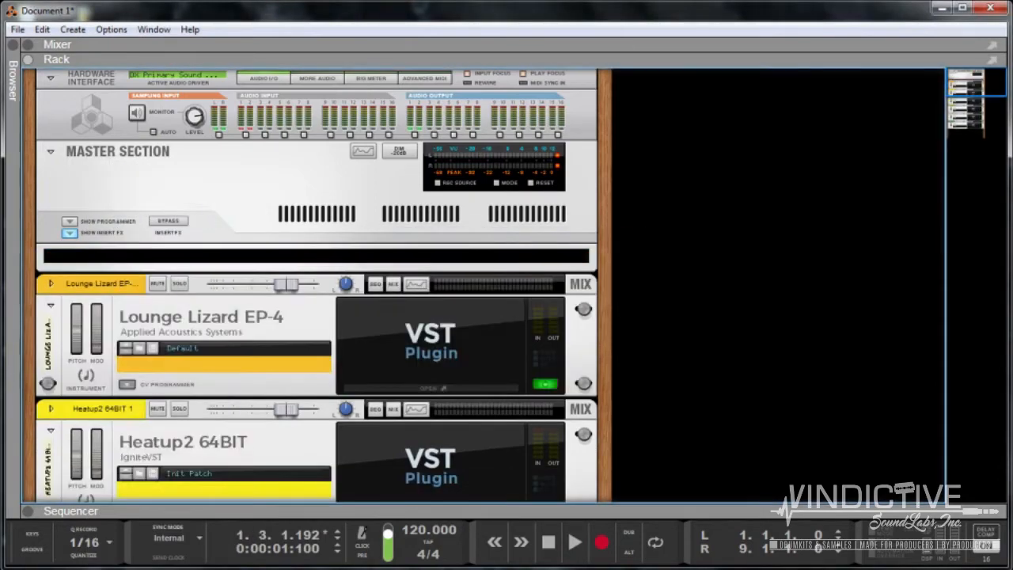
Step: Create a Combinator in a new rack column beside the existing devices
right_click(738, 199)
mouse_move(775, 335)
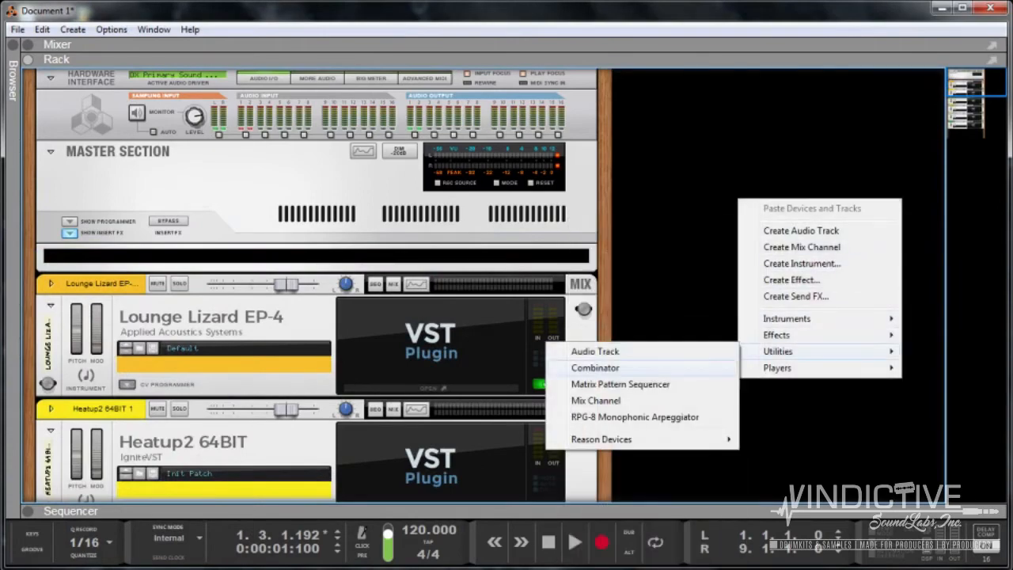
click(595, 367)
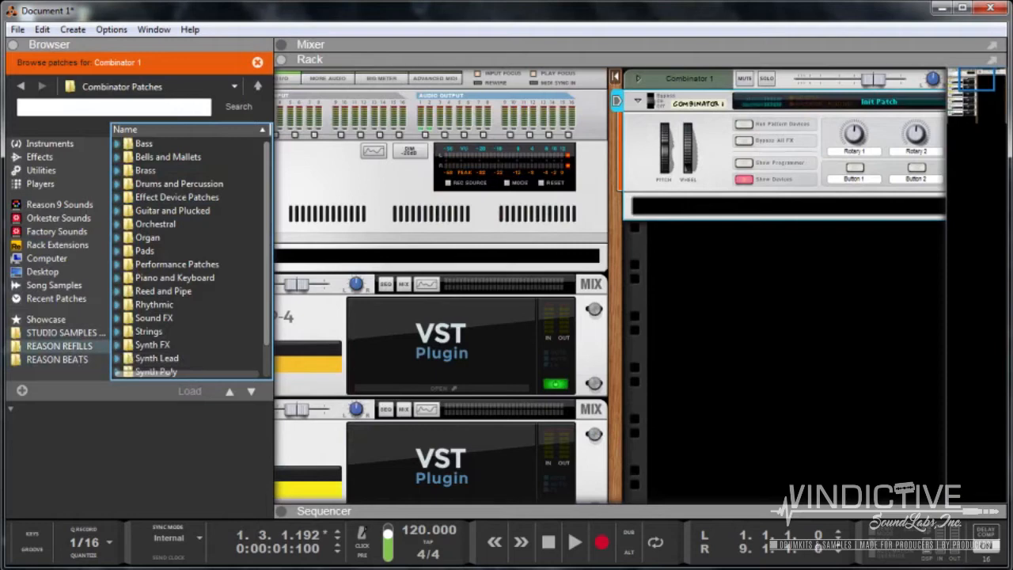
Step: Open the THE WEST COAST G-FUNK REASON REFILL folder inside REASON REFILLS while browsing patches for the Combinator
click(59, 346)
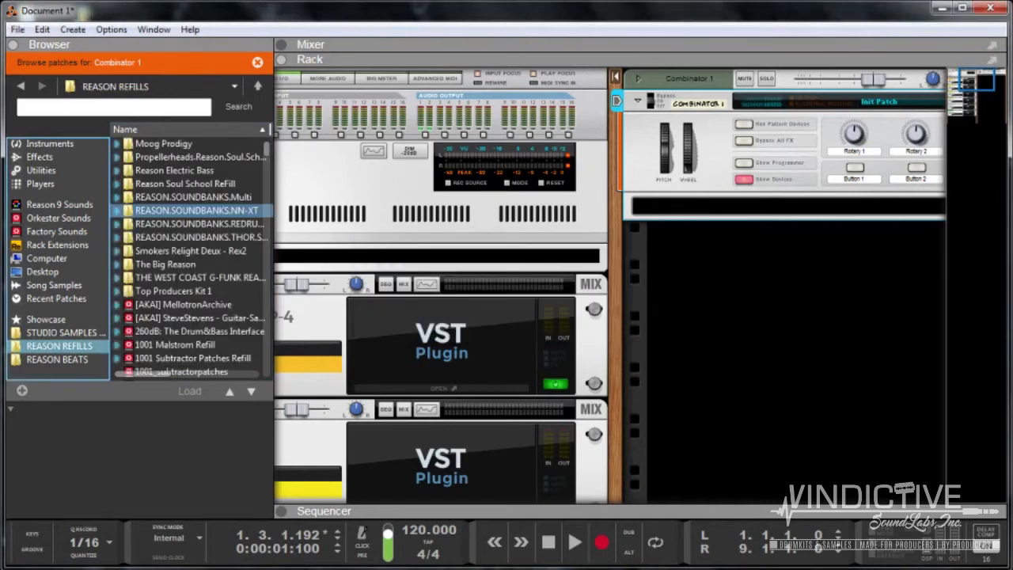
key(Down)
key(Up)
key(Up)
key(Up)
key(Up)
key(Up)
key(Up)
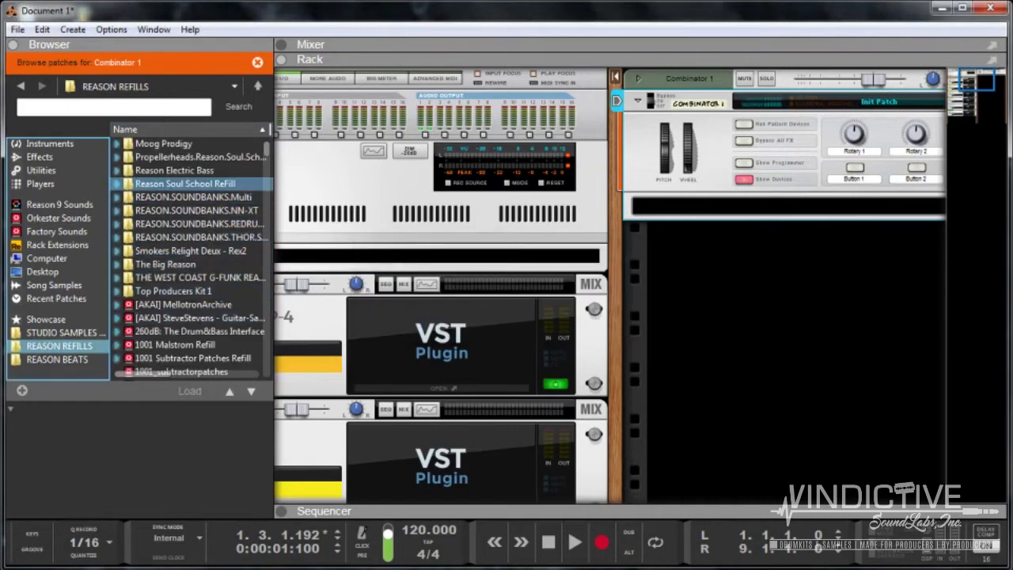
key(Down)
key(Down)
key(Down)
key(Down)
key(Down)
key(Down)
key(Down)
key(Down)
key(Down)
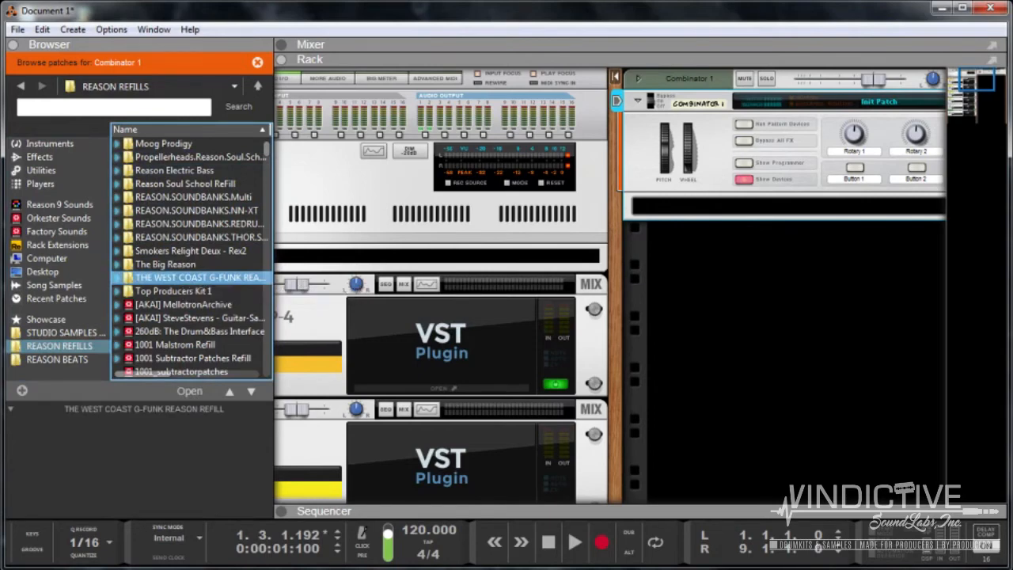
key(Return)
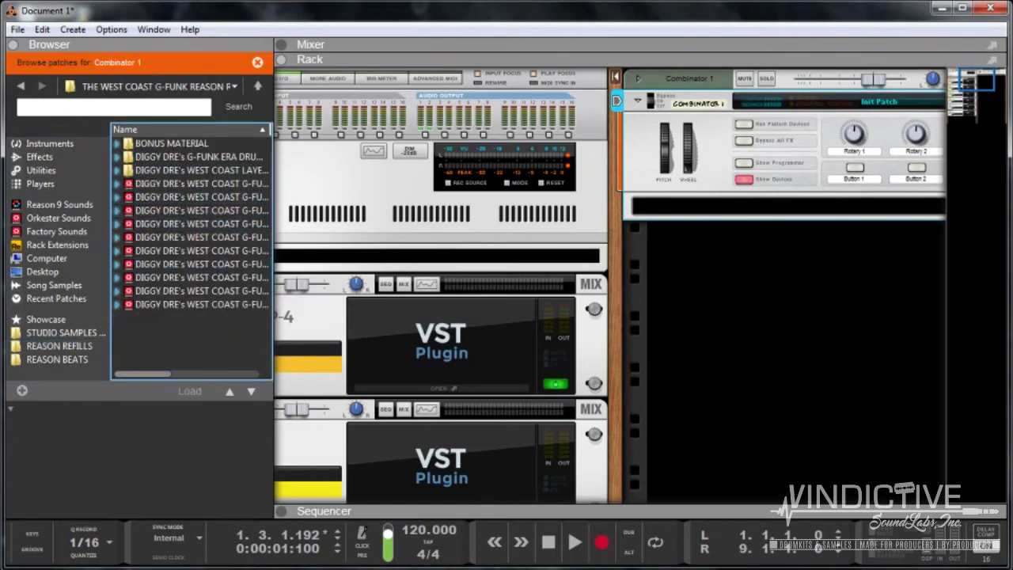
Step: Widen the patch browser and its Name column to fit the full ReFill names
drag(274, 273, 500, 273)
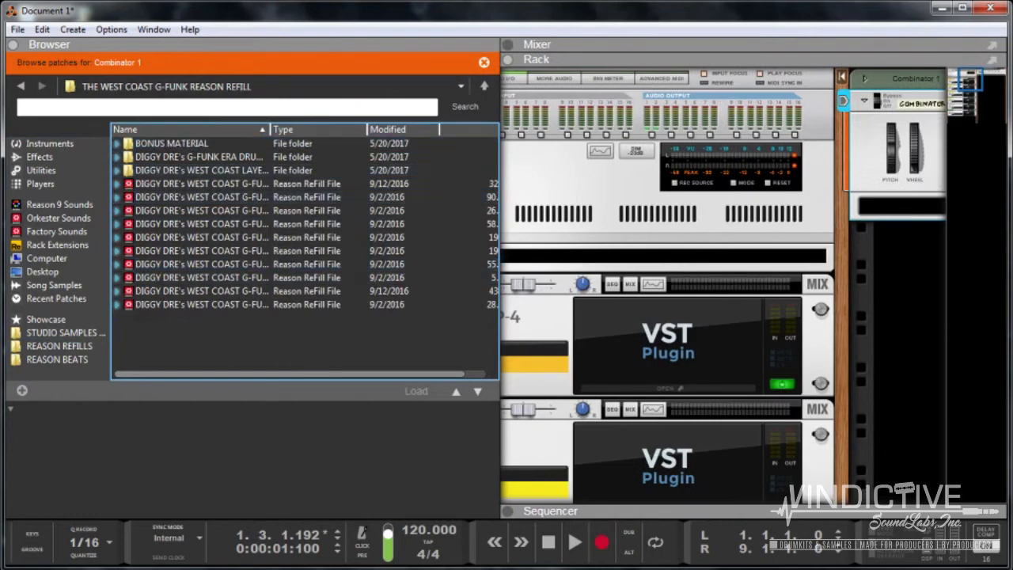
drag(270, 129, 448, 129)
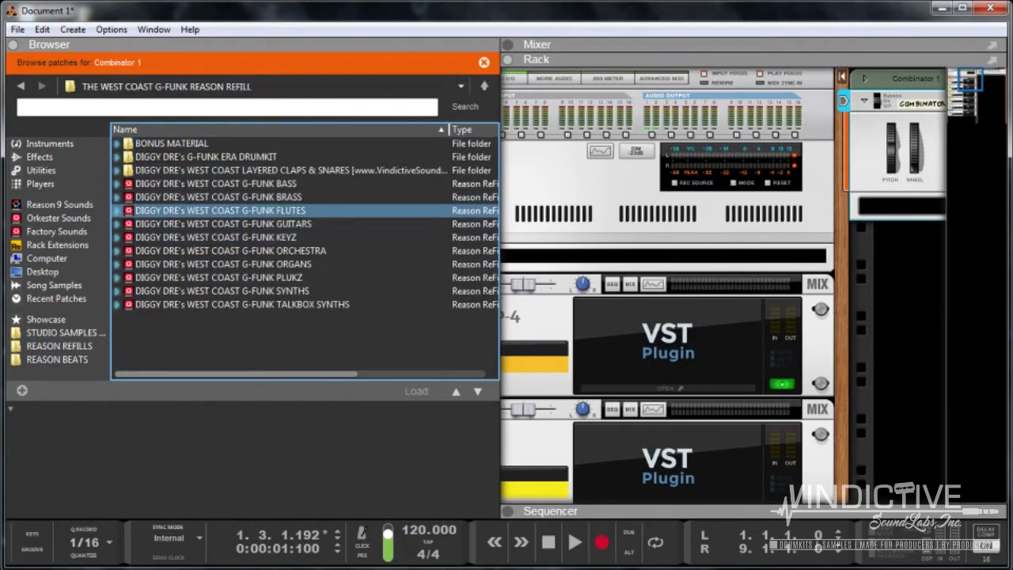
Step: Open the DIGGY DRE's WEST COAST G-FUNK SYNTHS ReFill in the Combinator's patch browser
click(218, 184)
click(217, 197)
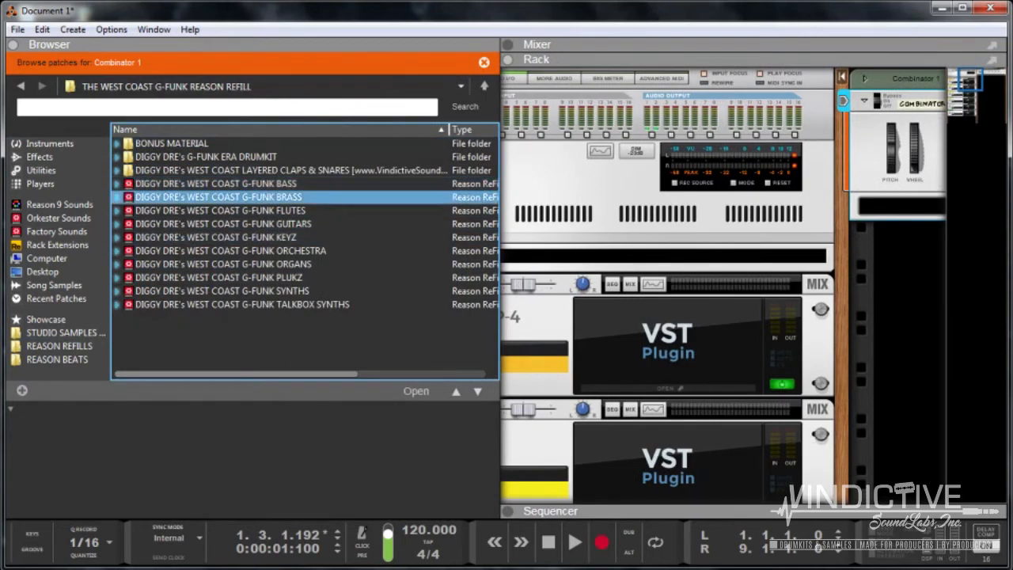
click(217, 211)
click(218, 223)
click(218, 238)
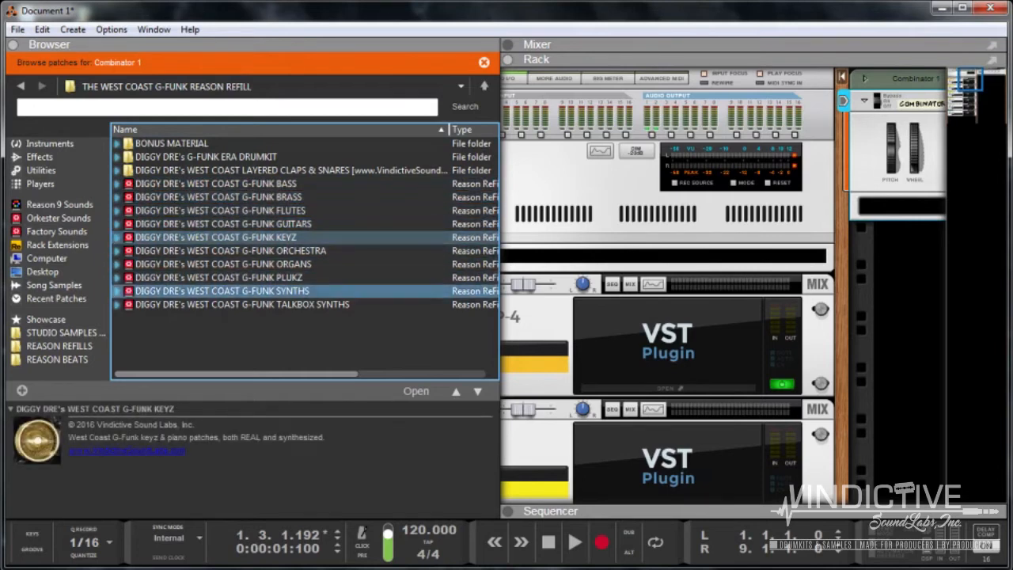
click(217, 291)
double_click(217, 291)
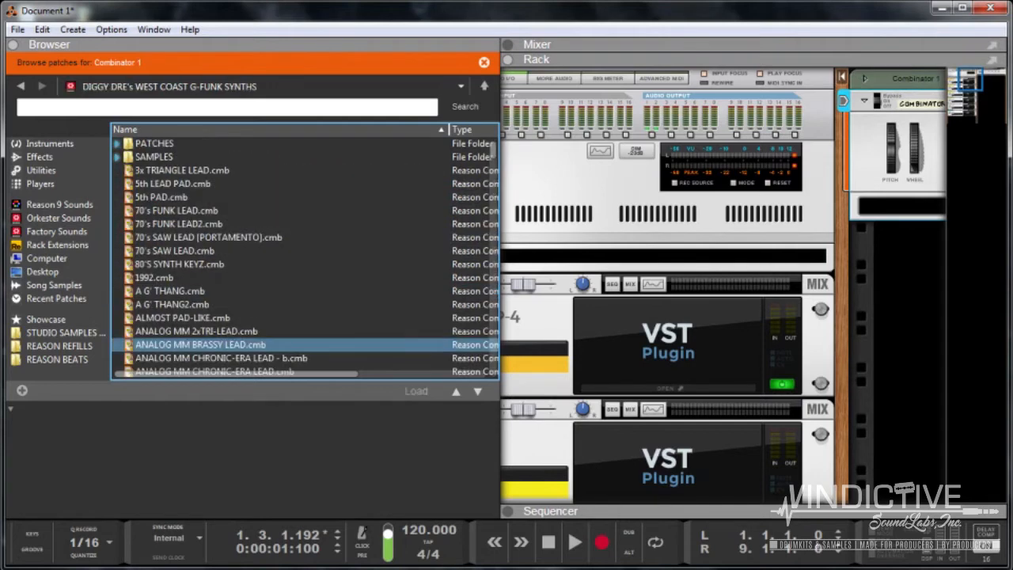
Step: Load ANALOG MM FUNKY LEAD.cmb into the Combinator and narrow the browser to reveal the whole device
scroll(304, 290, down, 4)
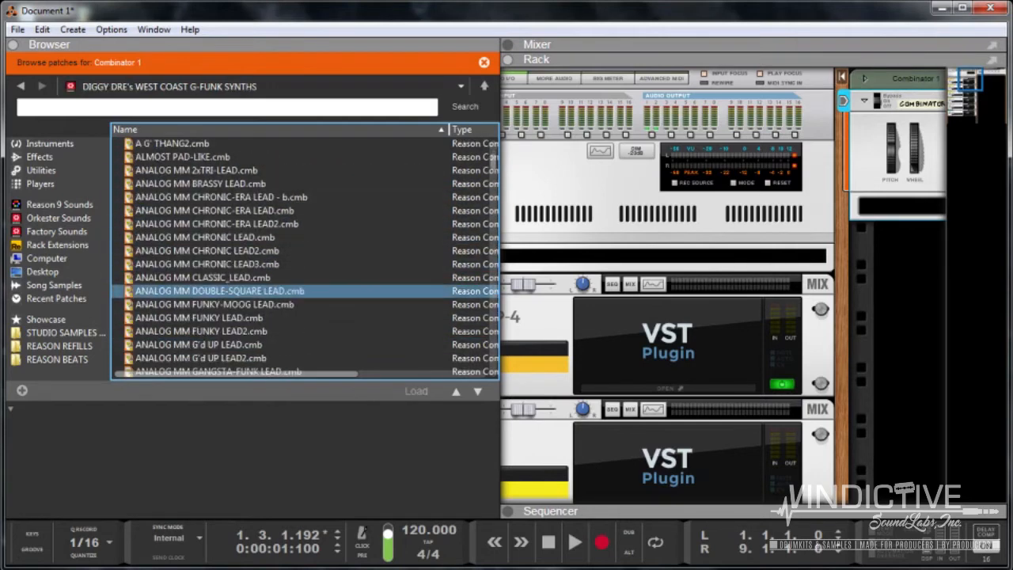
scroll(304, 253, up, 1)
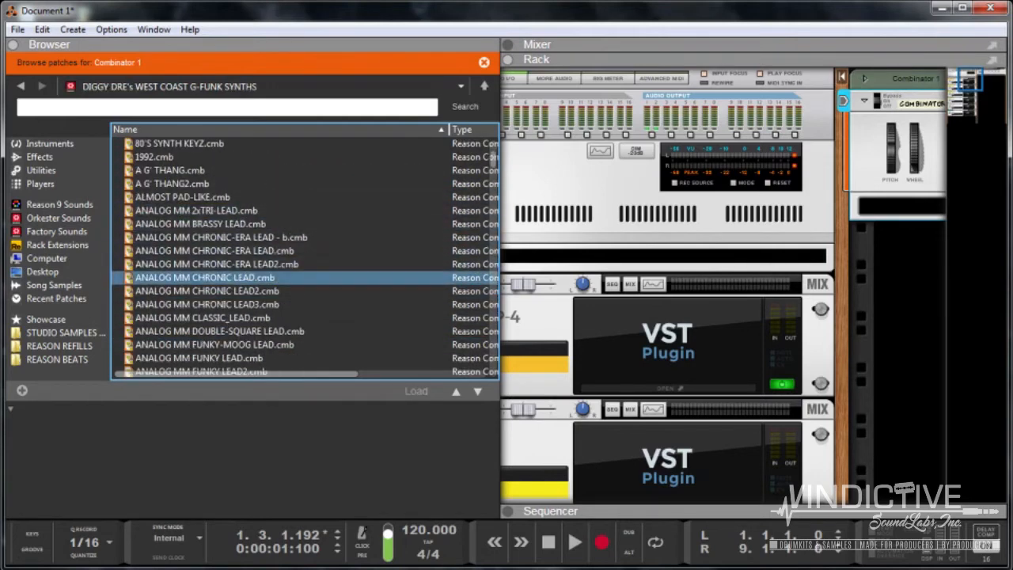
scroll(305, 277, down, 3)
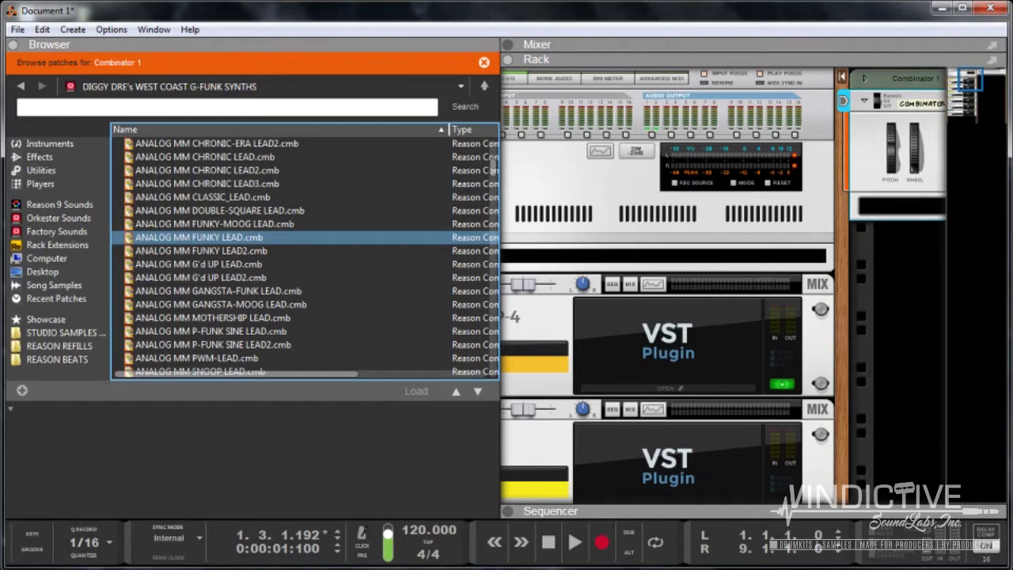
key(Up)
key(Down)
scroll(199, 247, down, 3)
scroll(199, 248, up, 3)
double_click(199, 238)
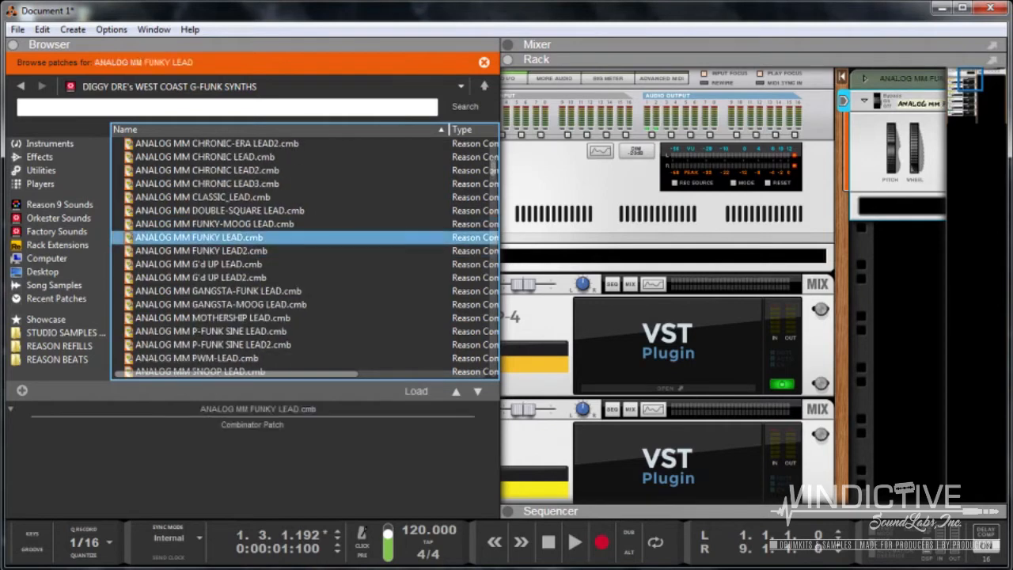
key(Up)
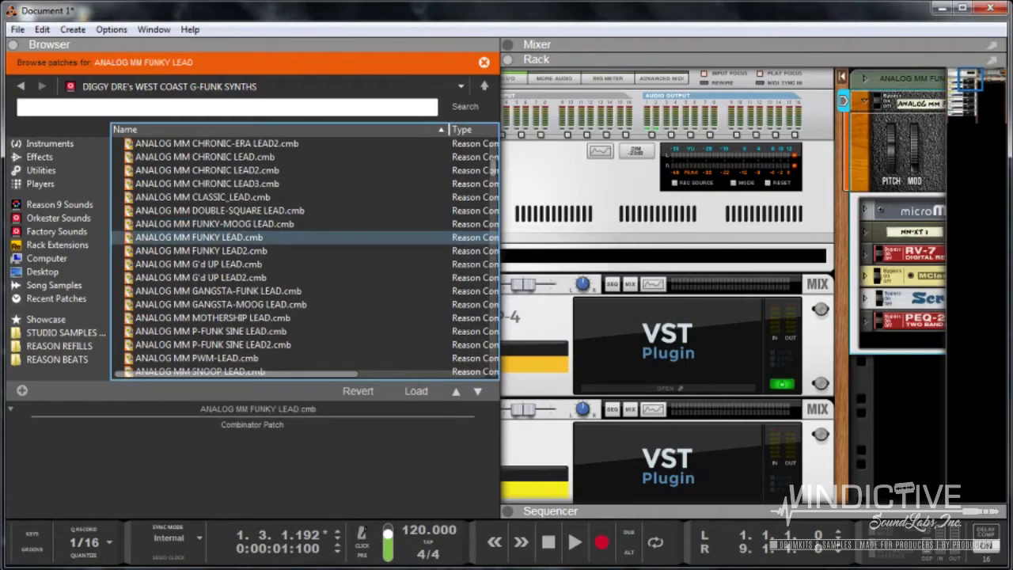
drag(500, 238, 153, 238)
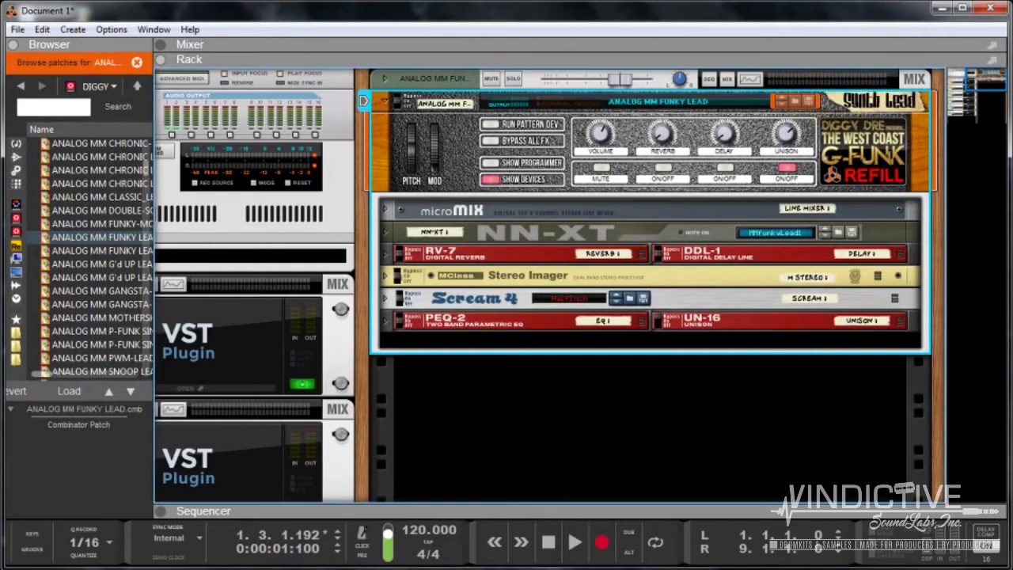
Step: Step forward through the ReFill's synth patches until CALI LEGEND.cmb is loaded in the Combinator
key(Down)
key(Down)
key(Down)
key(Down)
key(Down)
key(Down)
key(Down)
key(Down)
key(Down)
key(Down)
key(Down)
key(Down)
key(Down)
key(Down)
key(Down)
key(Down)
key(Down)
key(Down)
key(Down)
key(Down)
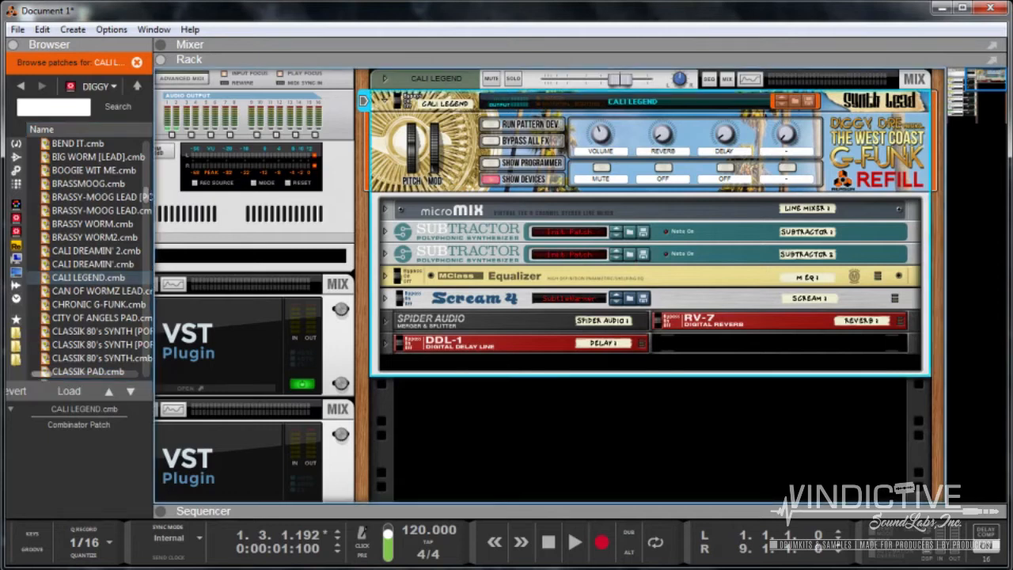
Step: Create a SubTractor from the Reason Devices instruments below the CALI LEGEND Combinator
right_click(569, 269)
mouse_move(617, 384)
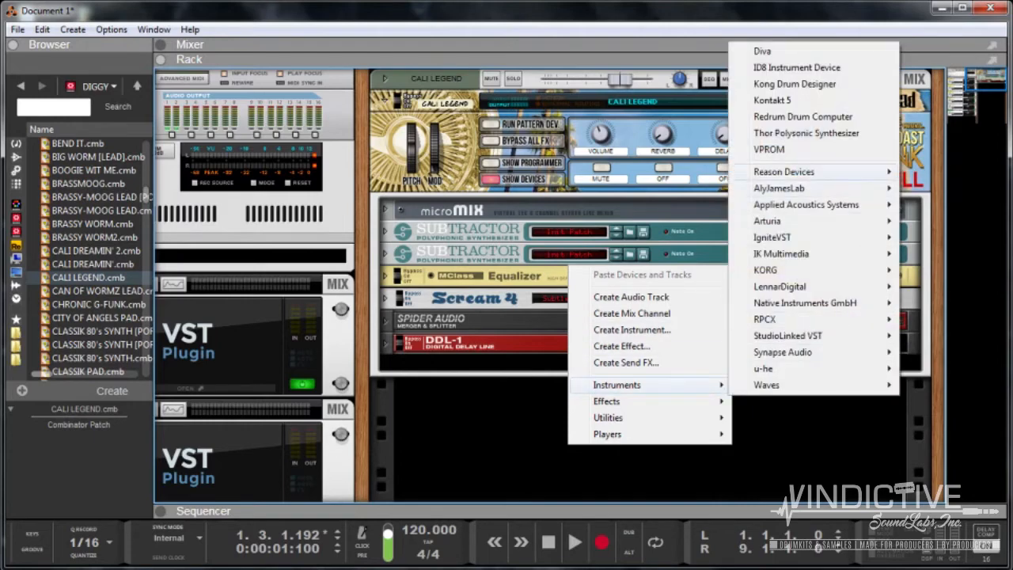
mouse_move(783, 172)
click(622, 227)
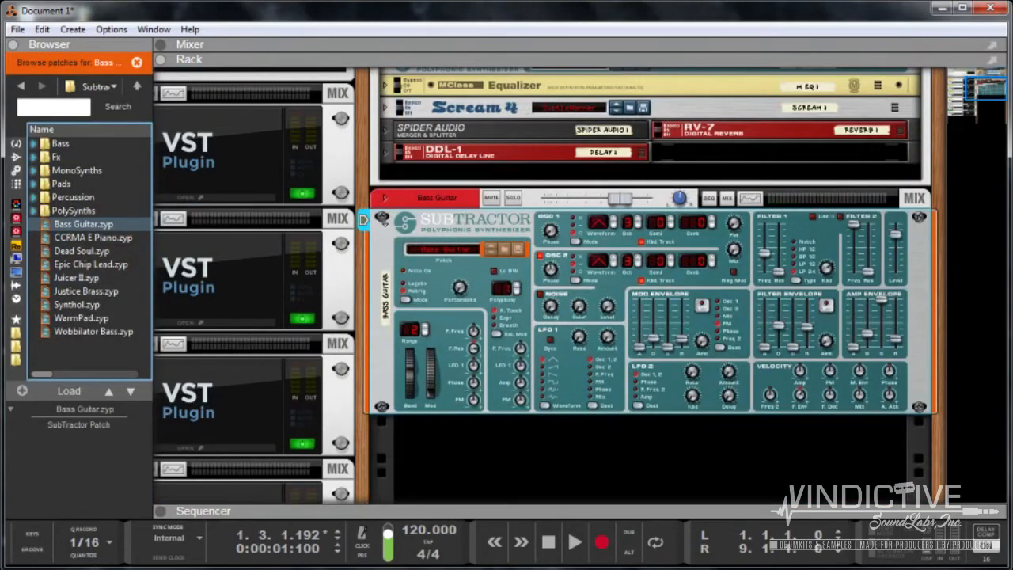
Step: Flip the rack to examine the rear cabling of the Combinator and SubTractor, and return to the front view
key(Tab)
scroll(640, 285, up, 3)
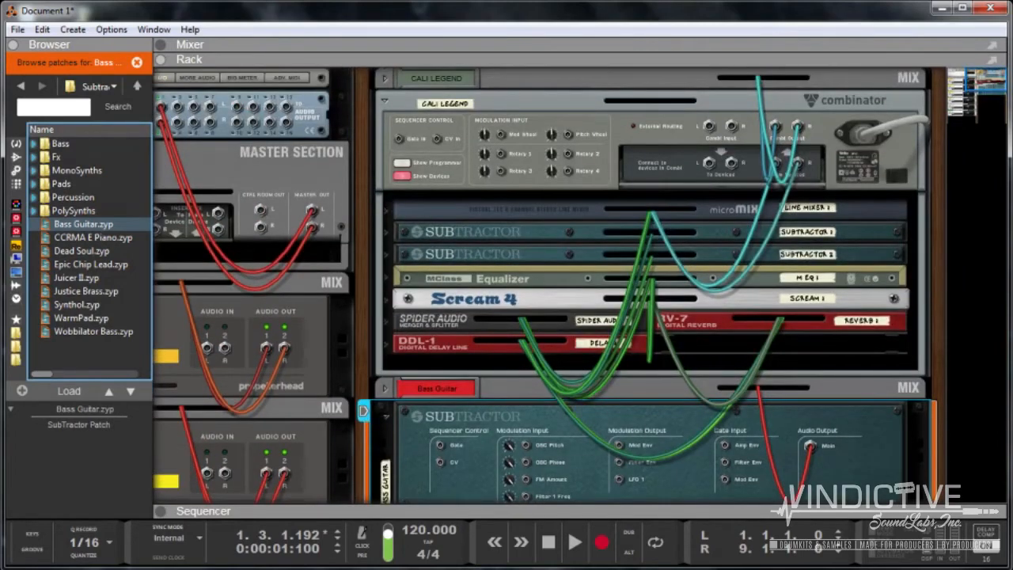
key(Tab)
scroll(641, 285, down, 4)
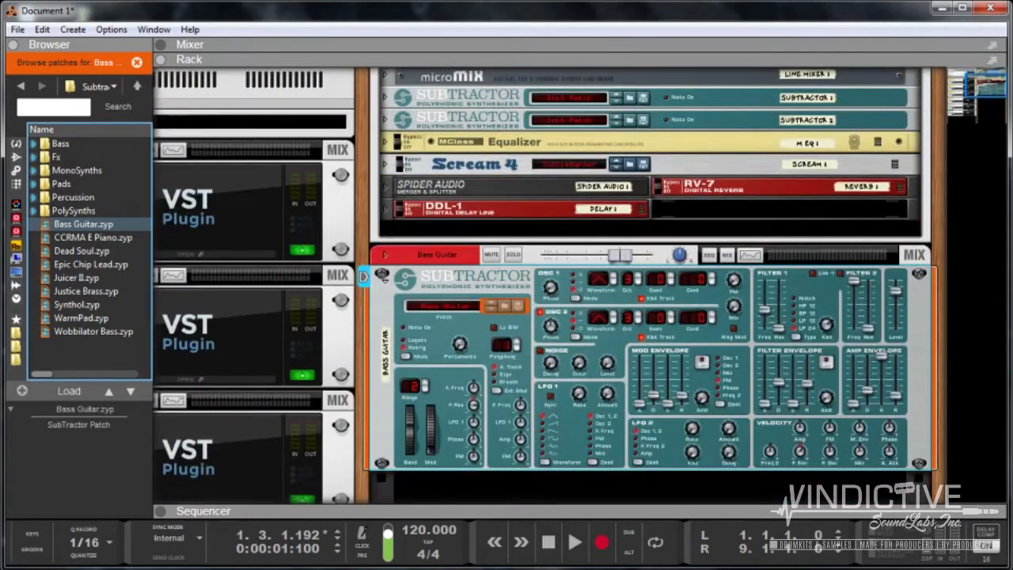
scroll(641, 284, up, 3)
scroll(641, 285, down, 3)
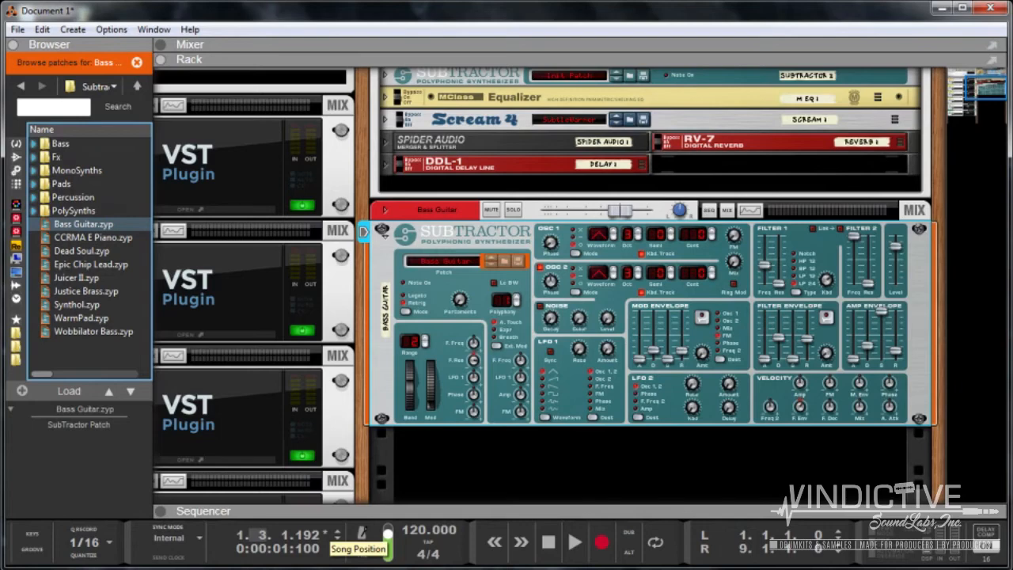
scroll(548, 284, up, 2)
scroll(548, 285, down, 2)
scroll(547, 285, down, 1)
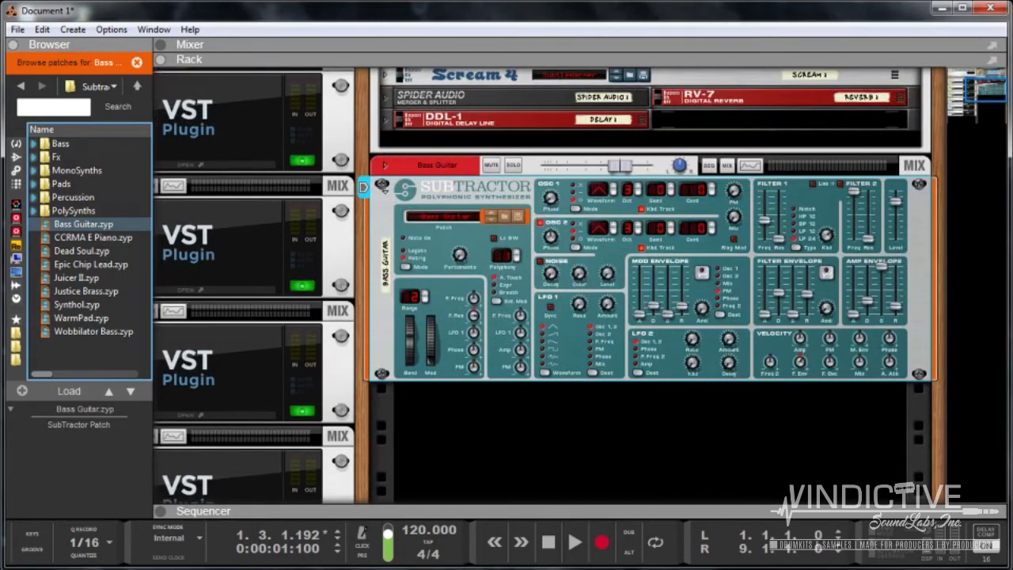
scroll(548, 284, up, 1)
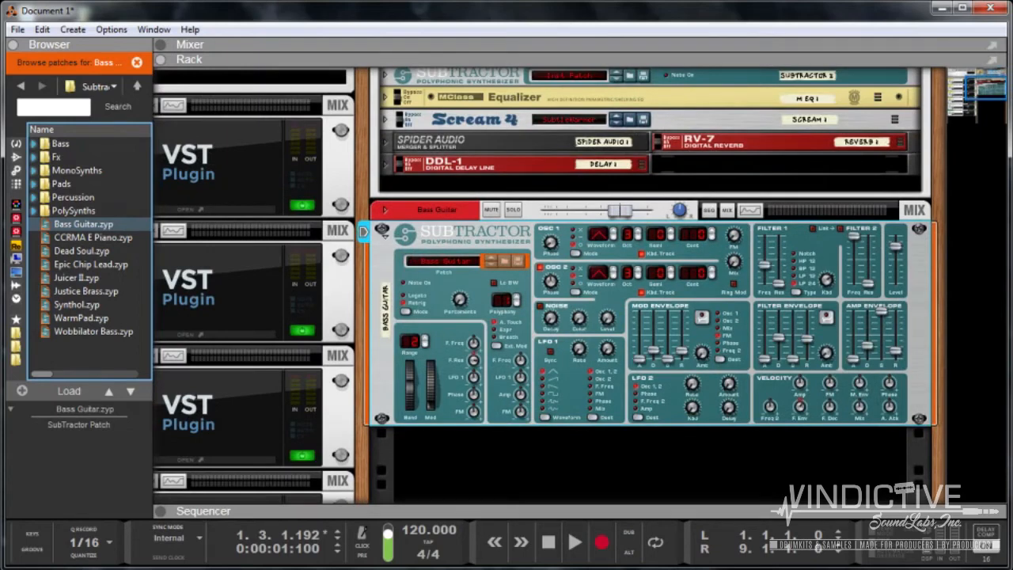
scroll(579, 284, up, 1)
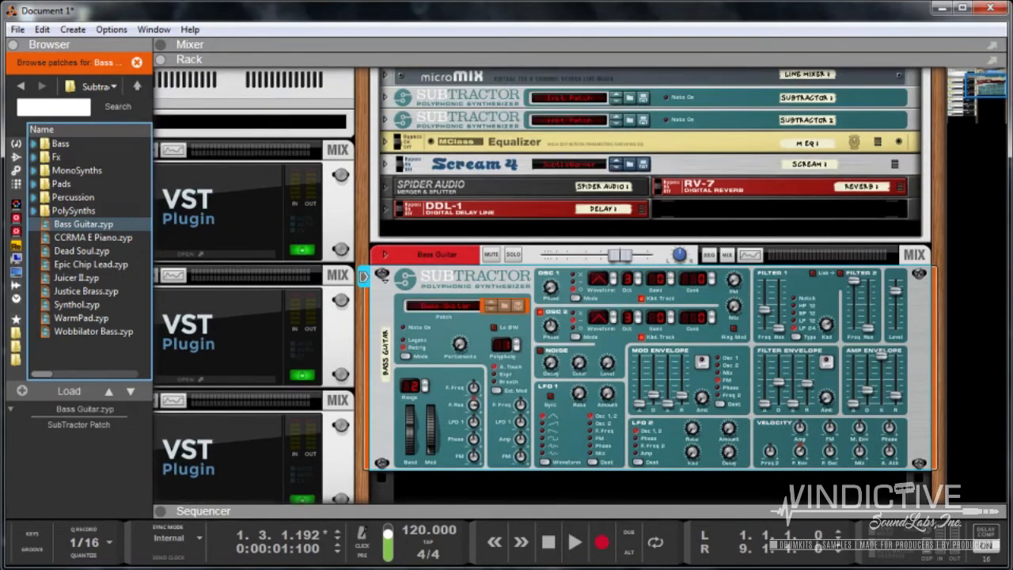
scroll(579, 285, down, 2)
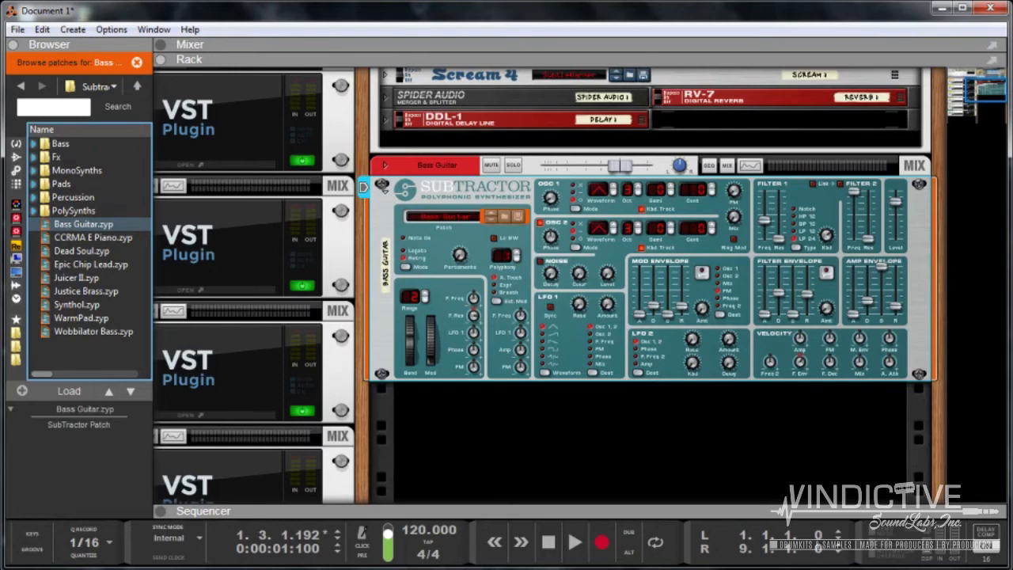
scroll(649, 285, up, 5)
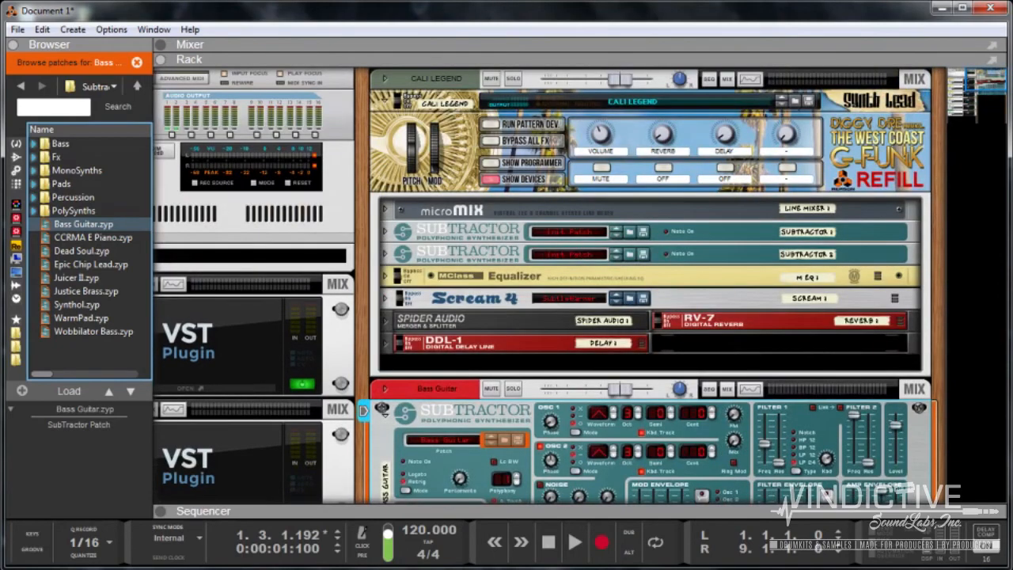
scroll(820, 457, left, 5)
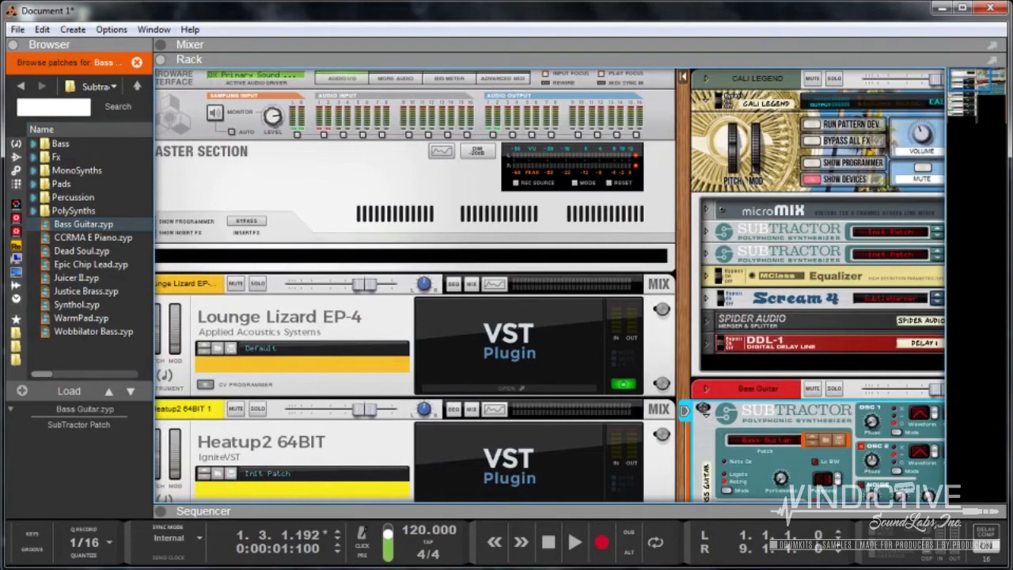
Step: Open the Advanced page of the program's Preferences
click(42, 29)
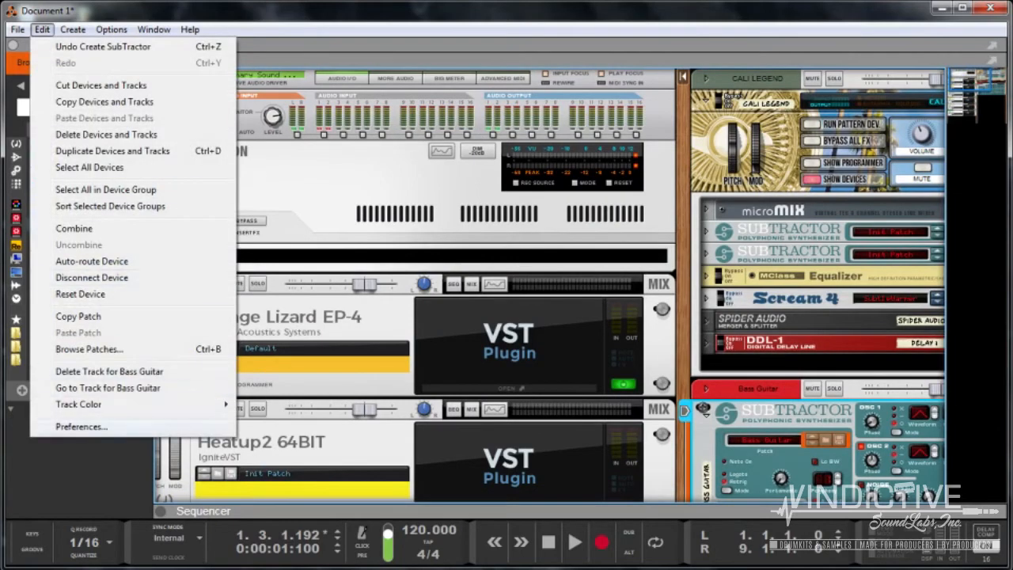
click(82, 425)
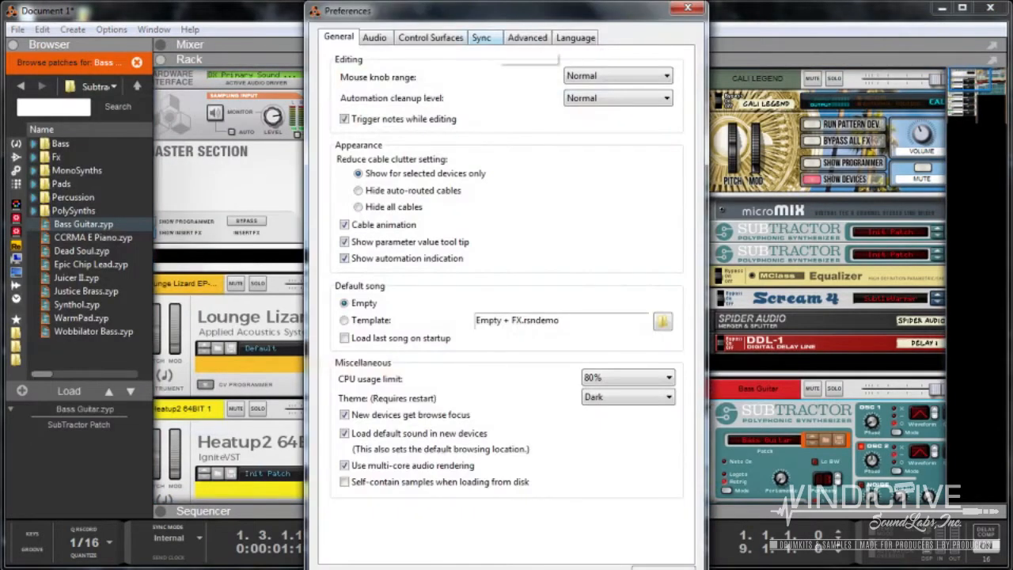
click(522, 38)
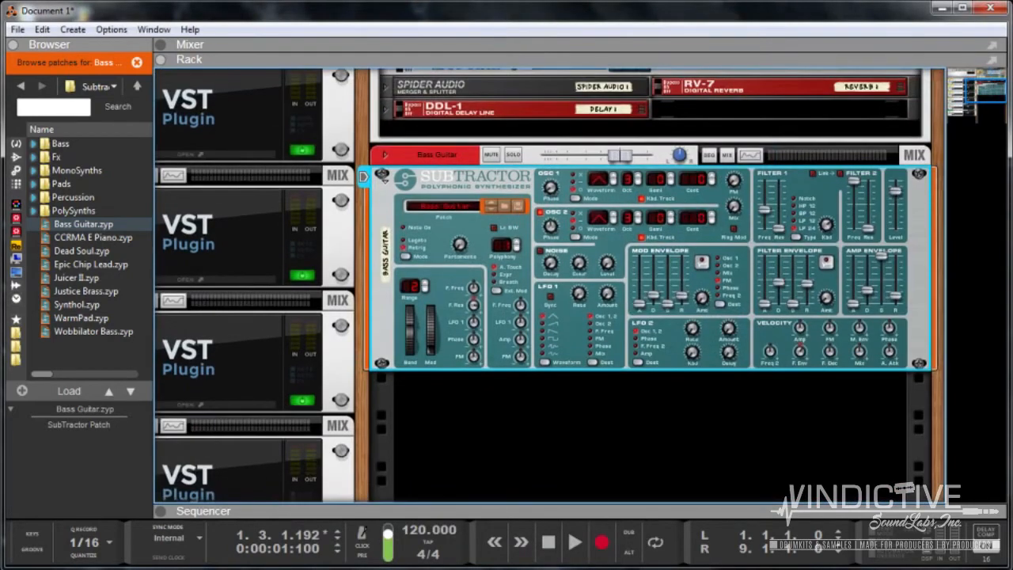
right_click(310, 63)
right_click(537, 237)
mouse_move(625, 356)
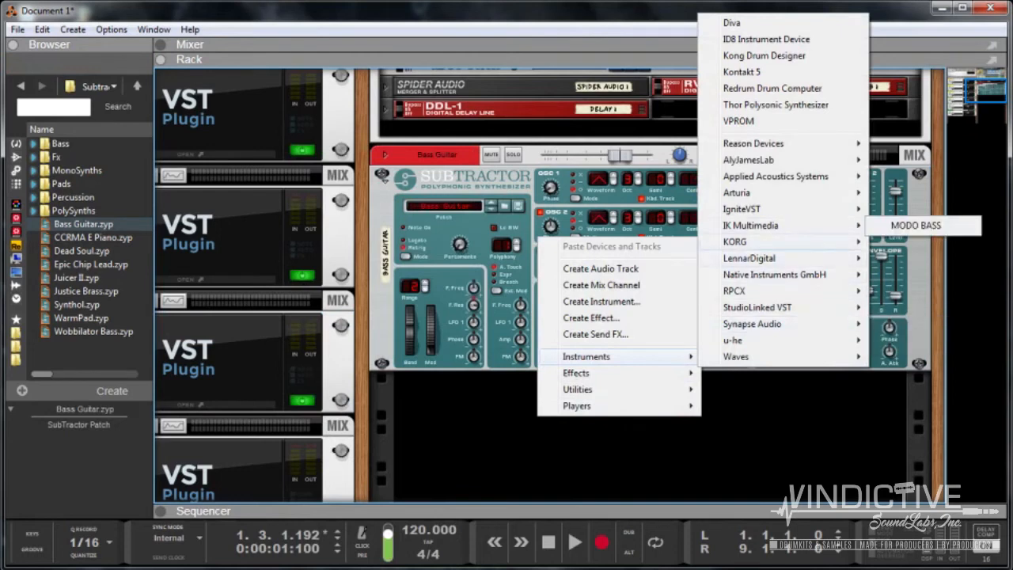
mouse_move(750, 209)
mouse_move(736, 192)
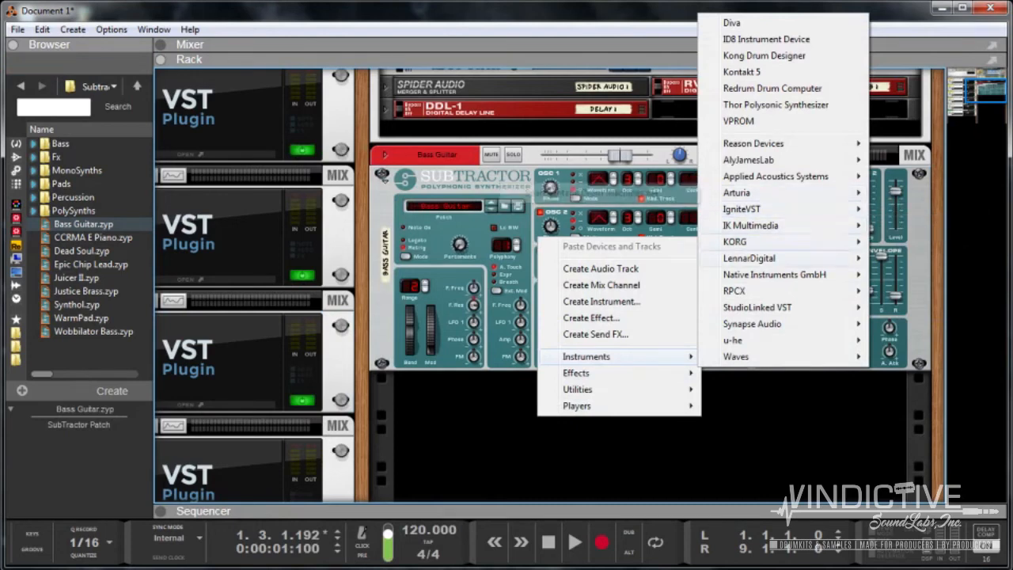
mouse_move(774, 273)
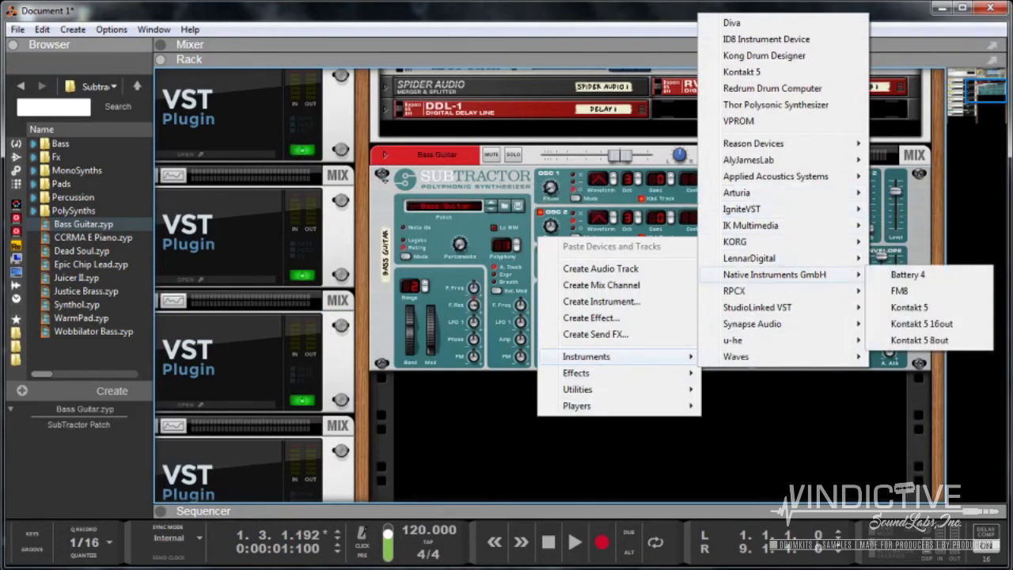
click(775, 431)
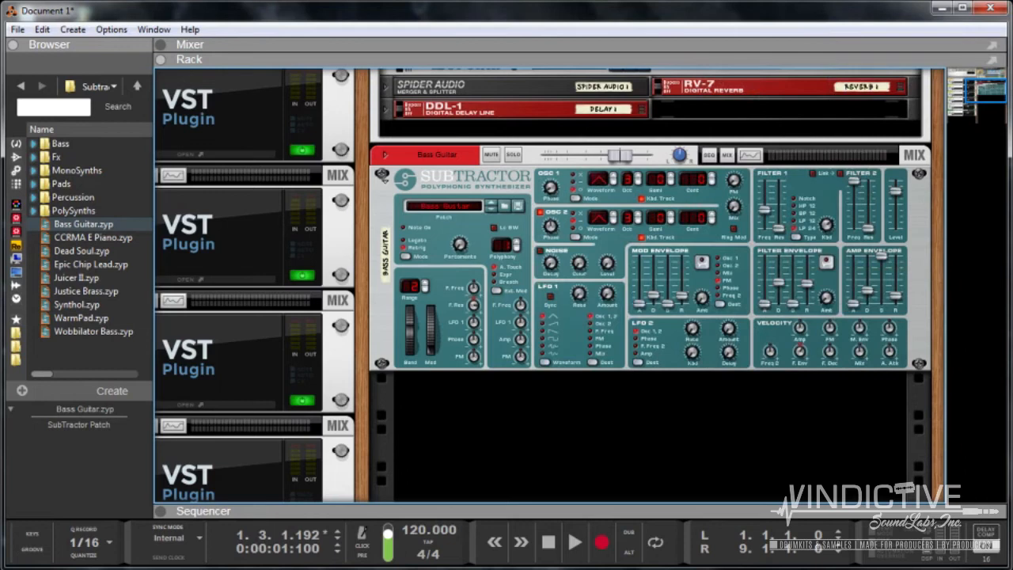